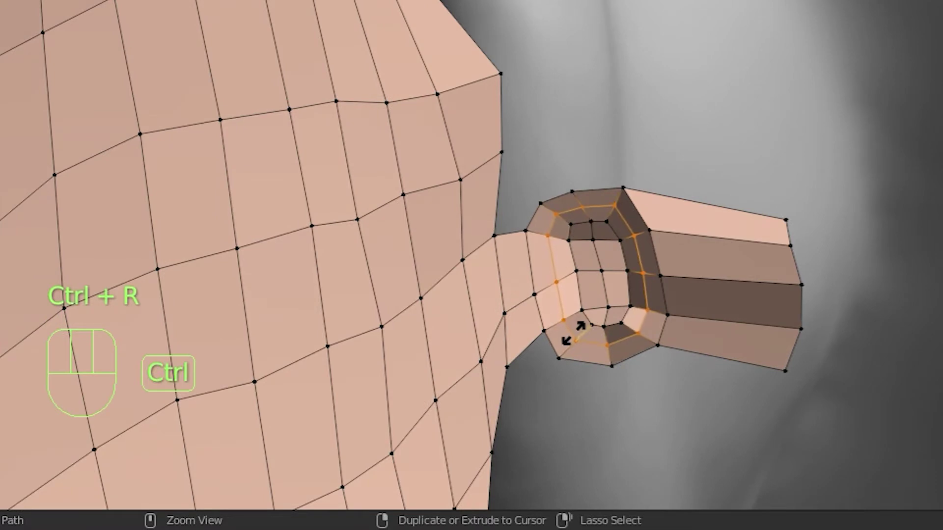
Step: Add a loop cut around the inner wall of the small cup-shaped mesh patch at the front of the ear
{"action": "left_click", "coordinate": [572, 334]}
{"action": "left_click", "coordinate": [260, 337]}
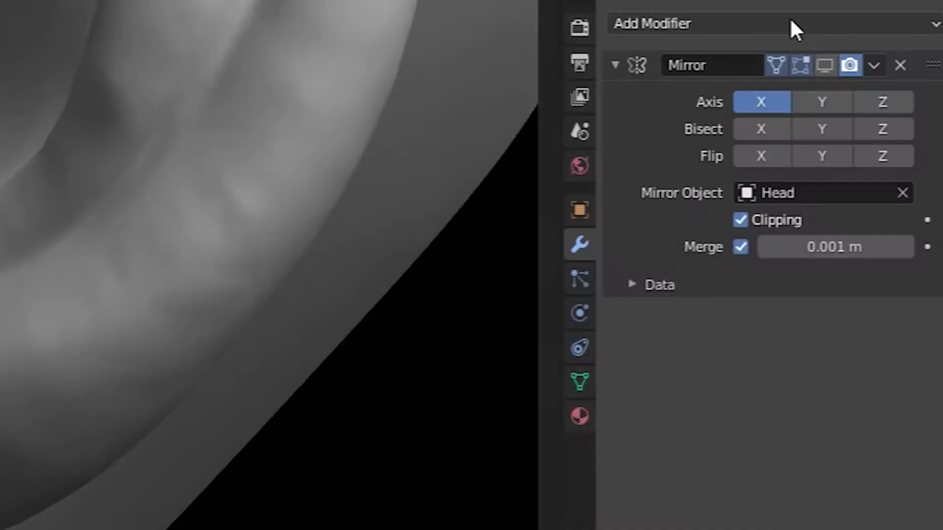
Step: Add a Shrinkwrap modifier to the face mesh and set its target to the Head object
{"action": "left_click", "coordinate": [789, 21]}
{"action": "left_click", "coordinate": [599, 294]}
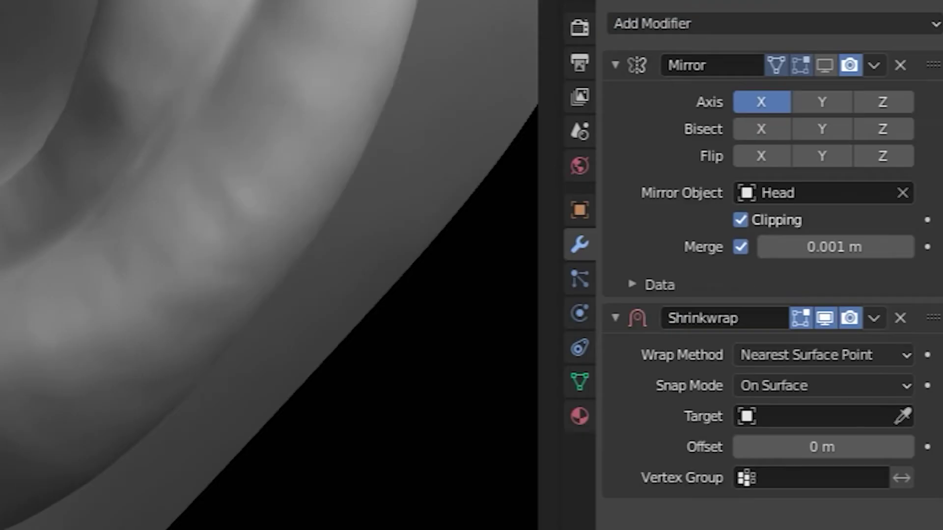
{"action": "left_click", "coordinate": [815, 416]}
{"action": "left_click", "coordinate": [821, 447]}
{"action": "type", "text": "0.001"}
{"action": "key", "text": "Return"}
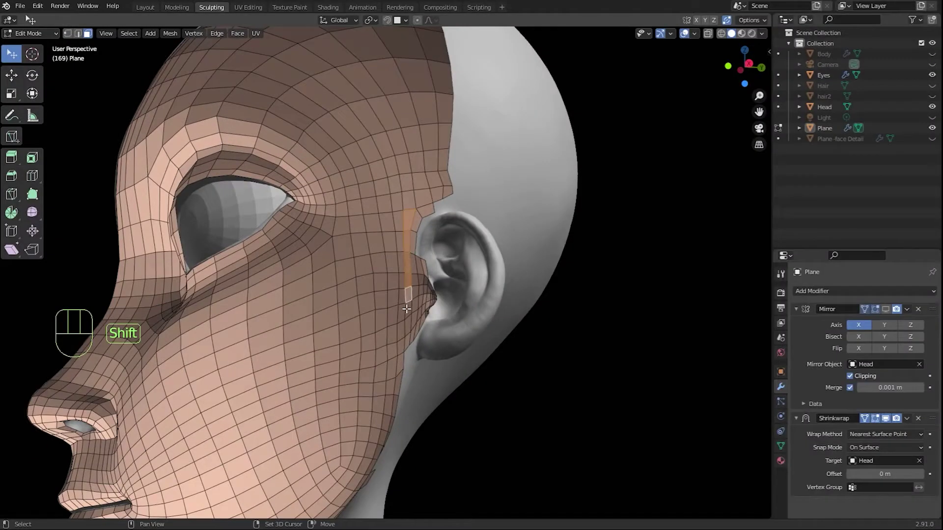
Step: Delete the selected column of faces just in front of the ear
{"action": "key", "text": "Delete"}
{"action": "left_click", "coordinate": [419, 417]}
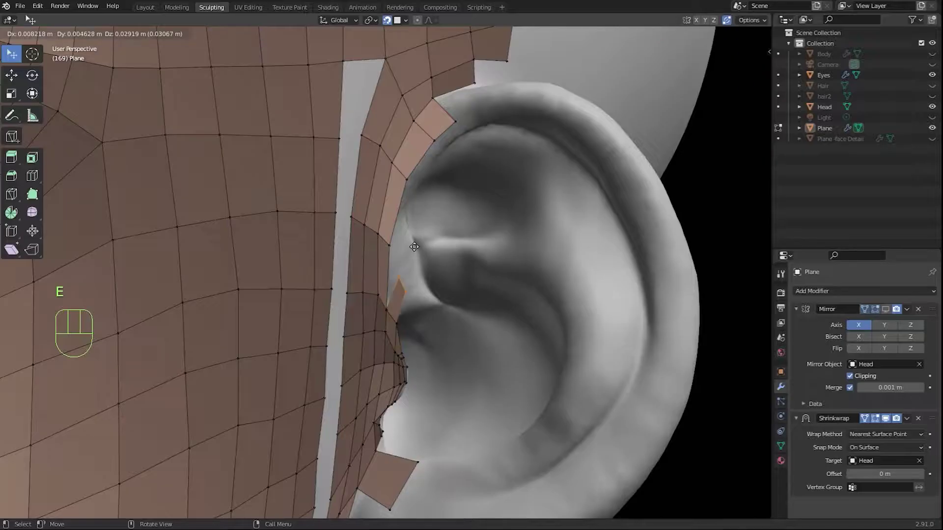
Step: Extrude a face along the ear's front edge and add a loop cut through the strip beside it
{"action": "left_click", "coordinate": [410, 279]}
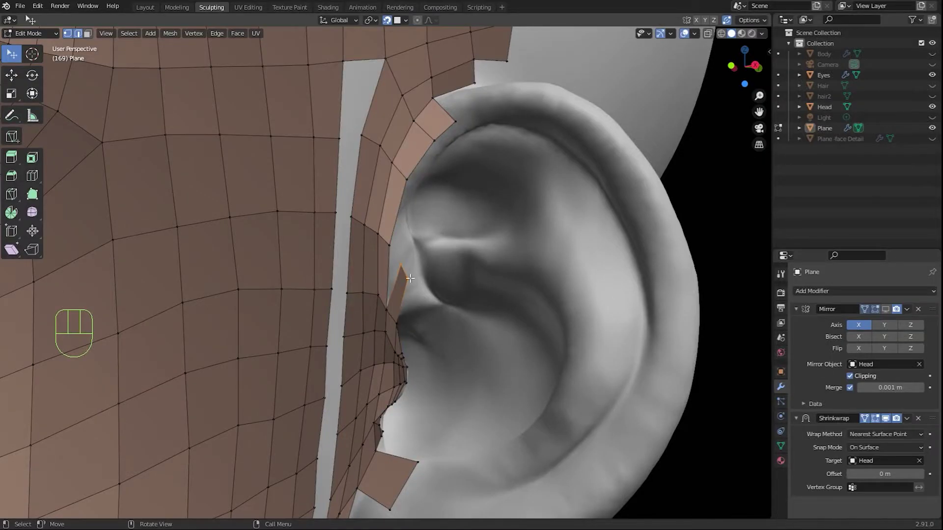
{"action": "scroll", "coordinate": [392, 244], "scroll_direction": "down", "scroll_amount": 2}
{"action": "right_click", "coordinate": [569, 138], "text": "ctrl"}
{"action": "scroll", "coordinate": [491, 246], "scroll_direction": "down", "scroll_amount": 3}
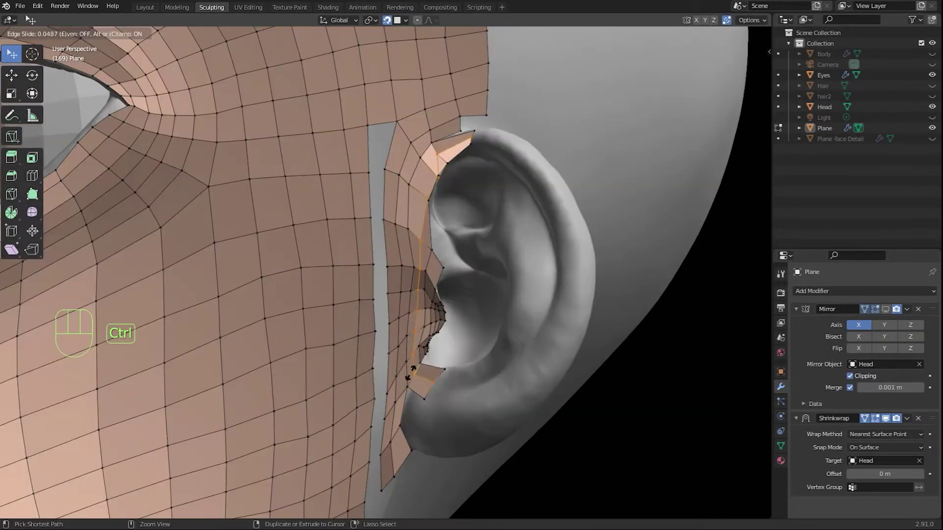
{"action": "scroll", "coordinate": [524, 259], "scroll_direction": "up", "scroll_amount": 5}
Step: Extrude edges around the ear's rim to extend the retopology faces over the sculpt
{"action": "left_click_drag", "start_coordinate": [521, 262], "coordinate": [569, 339]}
{"action": "key", "text": "e"}
{"action": "left_click", "coordinate": [586, 267]}
{"action": "key", "text": "e"}
{"action": "left_click", "coordinate": [661, 197]}
{"action": "scroll", "coordinate": [555, 246], "scroll_direction": "down", "scroll_amount": 3}
Step: Extrude new edges into the ear's upper hollow and adjust them to close the gaps there
{"action": "key", "text": "e"}
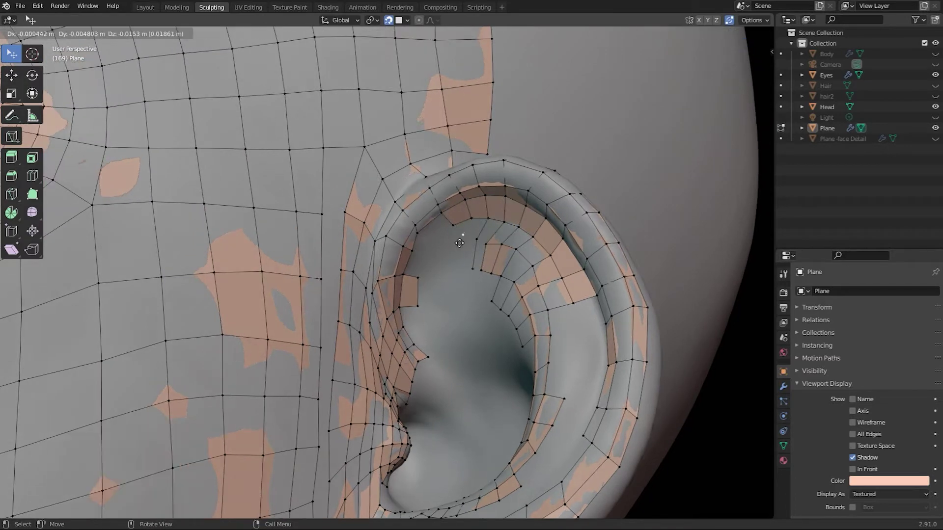
{"action": "left_click", "coordinate": [461, 266]}
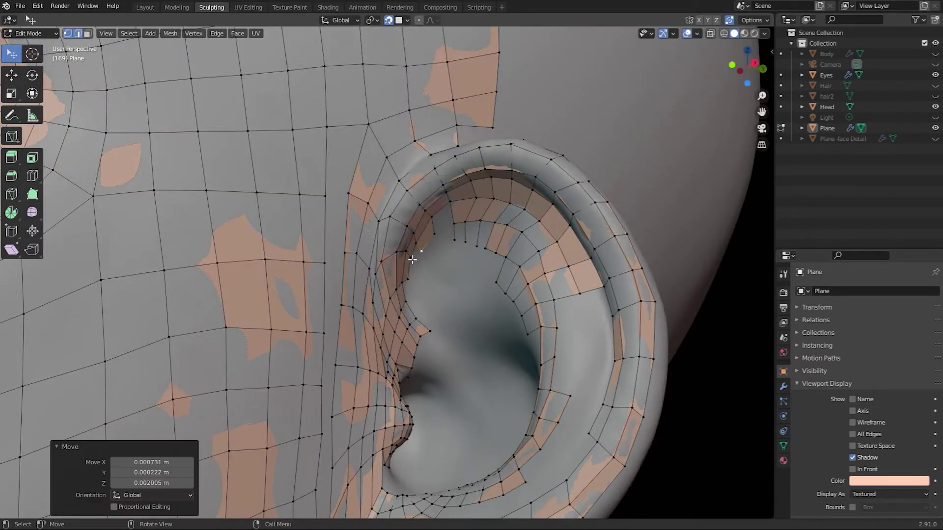
{"action": "left_click", "coordinate": [443, 220]}
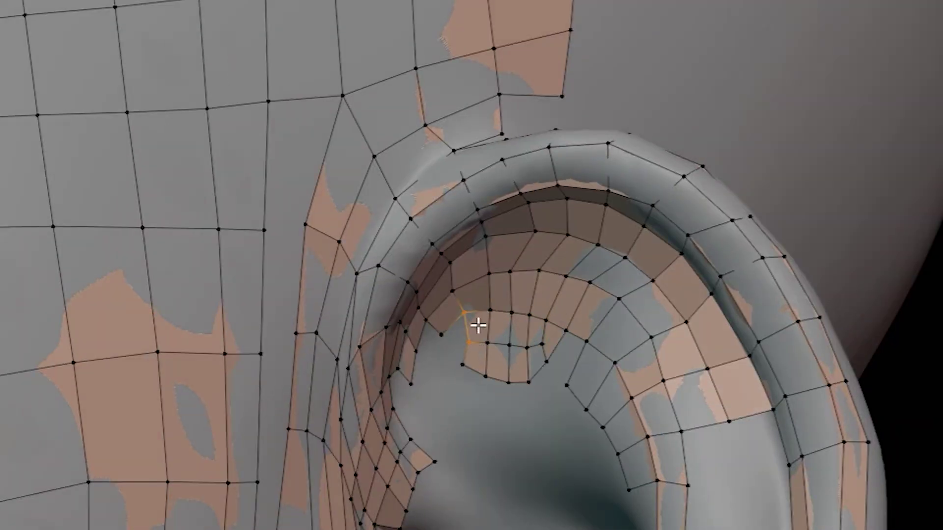
{"action": "middle_click_drag", "start_coordinate": [477, 325], "coordinate": [273, 289]}
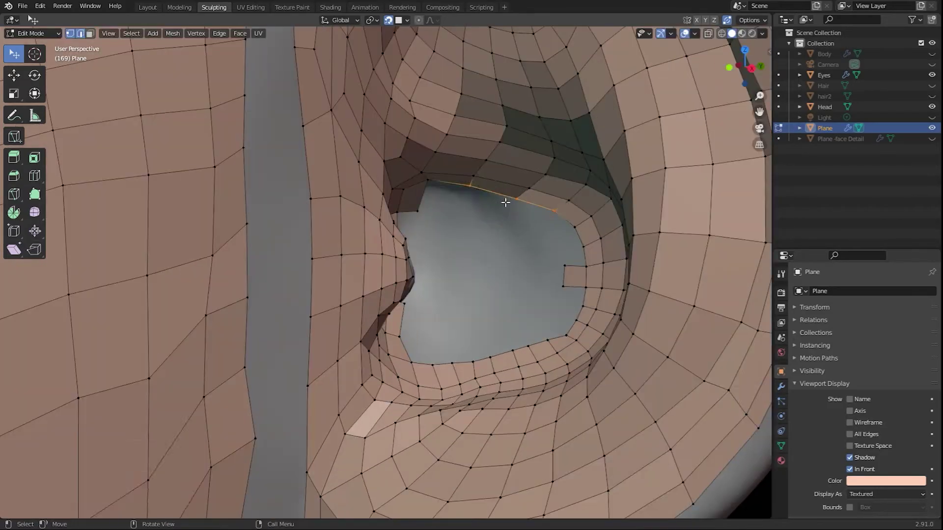
Step: Extrude the edges bordering the open hole in the ear's bowl inward
{"action": "key", "text": "e"}
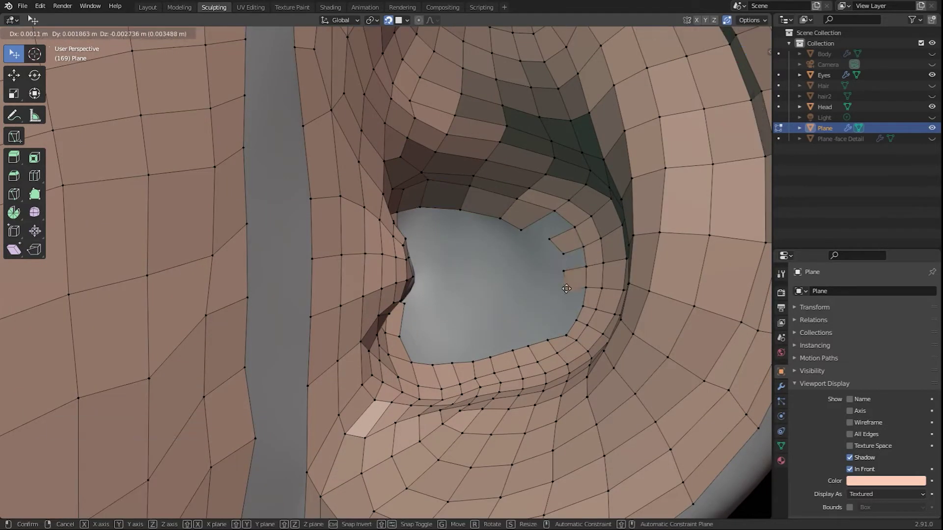
{"action": "left_click", "coordinate": [528, 259]}
{"action": "key", "text": "e"}
{"action": "left_click", "coordinate": [529, 259]}
Step: Fill the remaining hole in the ear's bowl with Grid Fill and set its span to 2
{"action": "scroll", "coordinate": [515, 257], "scroll_direction": "down", "scroll_amount": 4}
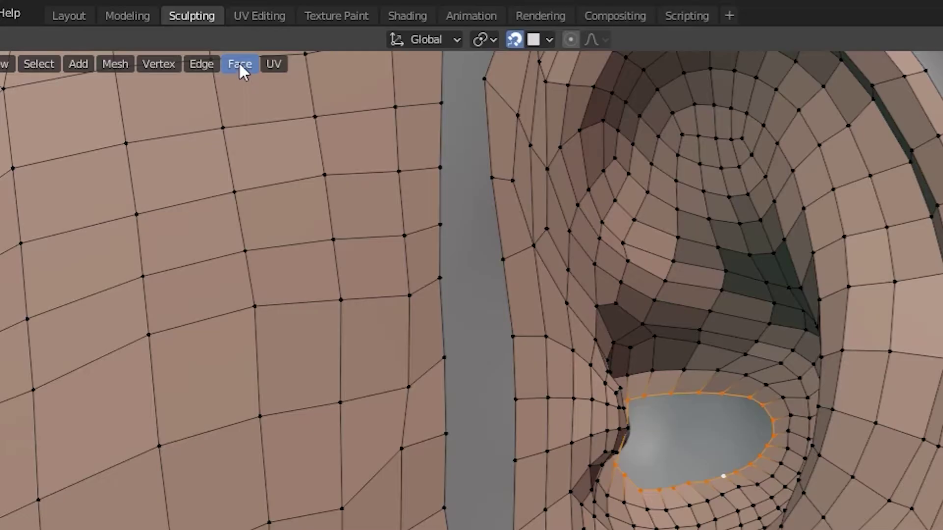
{"action": "left_click", "coordinate": [240, 33]}
{"action": "left_click", "coordinate": [259, 162]}
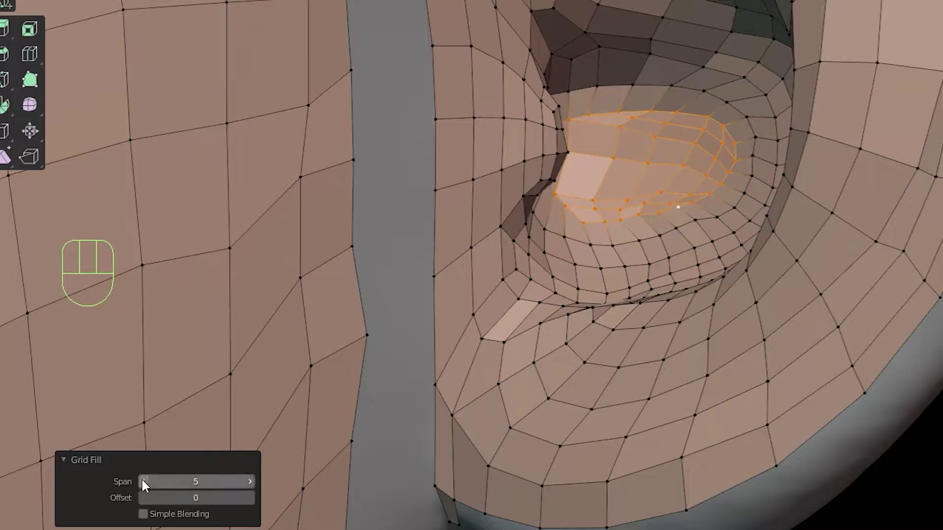
{"action": "left_click", "coordinate": [142, 483]}
{"action": "left_click", "coordinate": [142, 482]}
{"action": "left_click", "coordinate": [141, 482]}
{"action": "left_click", "coordinate": [143, 482]}
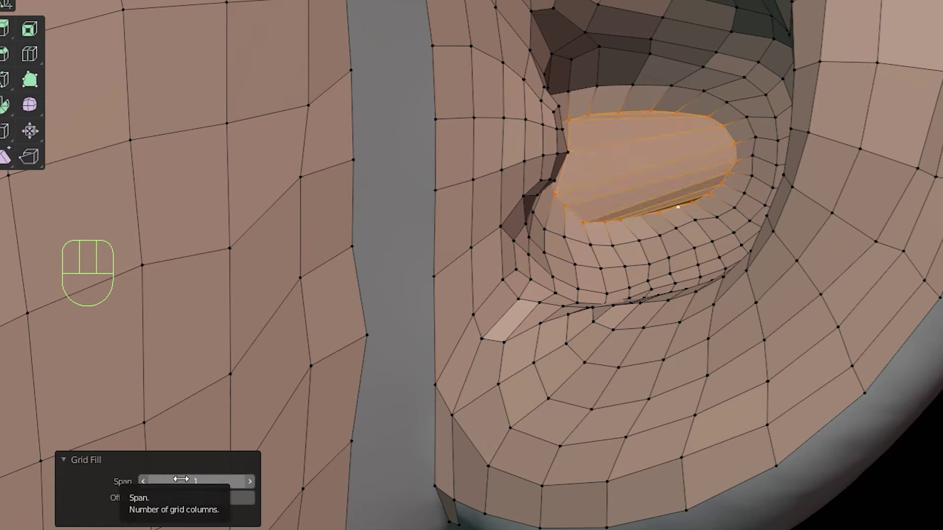
{"action": "left_click", "coordinate": [249, 484]}
{"action": "left_click", "coordinate": [246, 482]}
Step: Set the grid fill's offset to 3 and its span to 6
{"action": "left_click", "coordinate": [247, 497]}
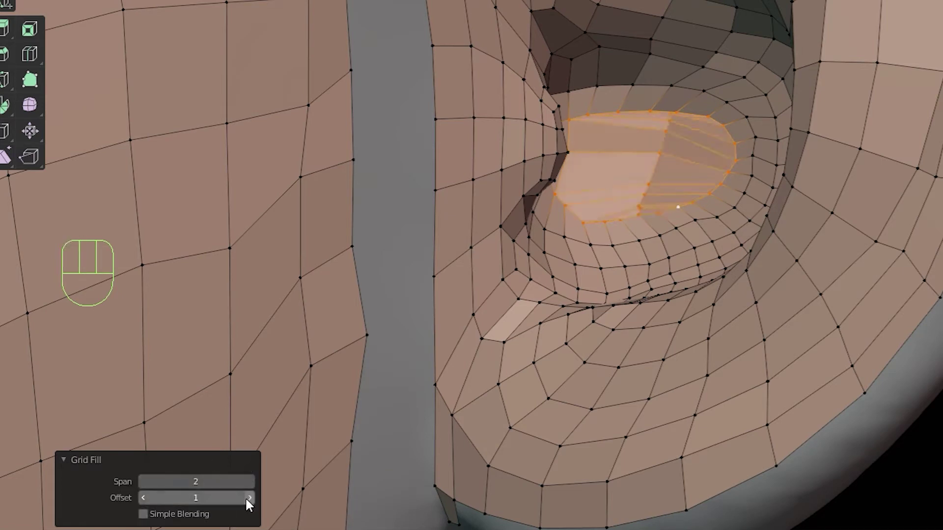
{"action": "left_click", "coordinate": [247, 498]}
{"action": "left_click", "coordinate": [248, 497]}
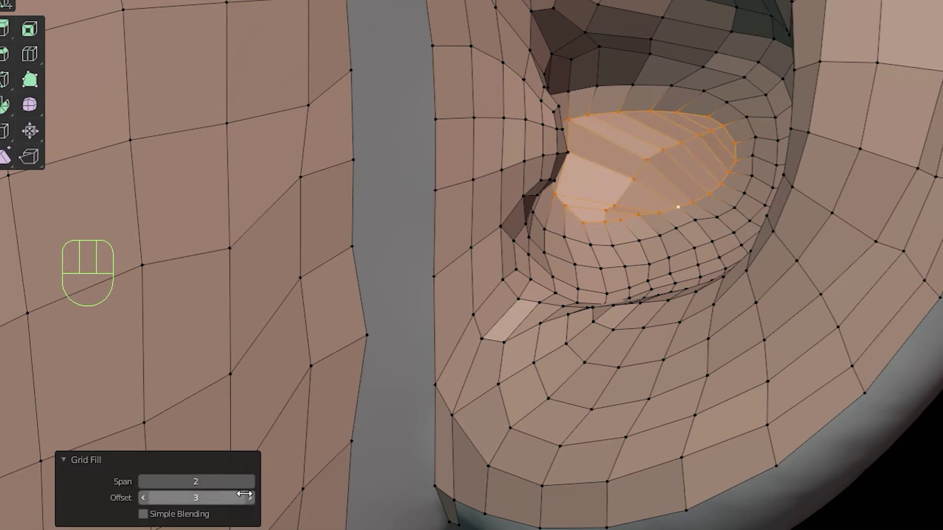
{"action": "left_click", "coordinate": [246, 483]}
{"action": "left_click", "coordinate": [247, 481]}
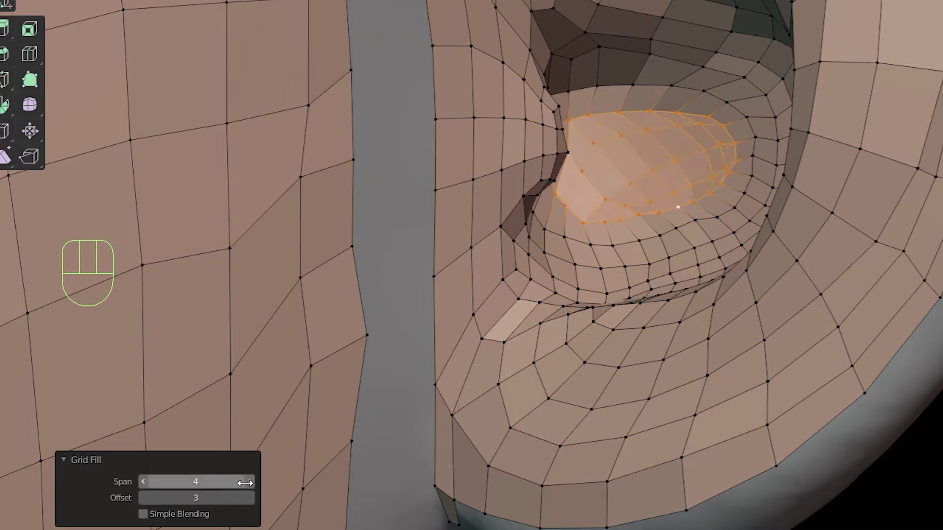
{"action": "left_click", "coordinate": [248, 481]}
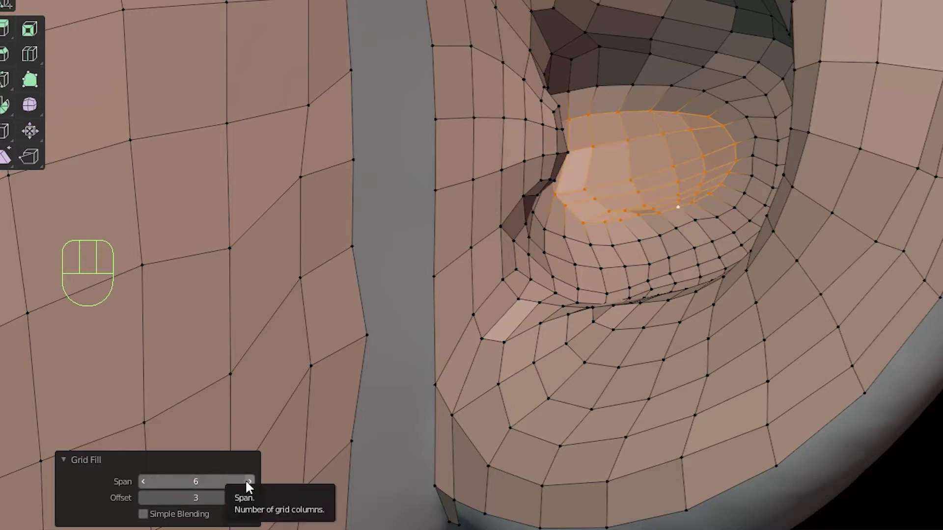
Step: Set the grid fill's offset to 6 and smooth the filled vertices
{"action": "middle_click_drag", "start_coordinate": [609, 354], "coordinate": [625, 302]}
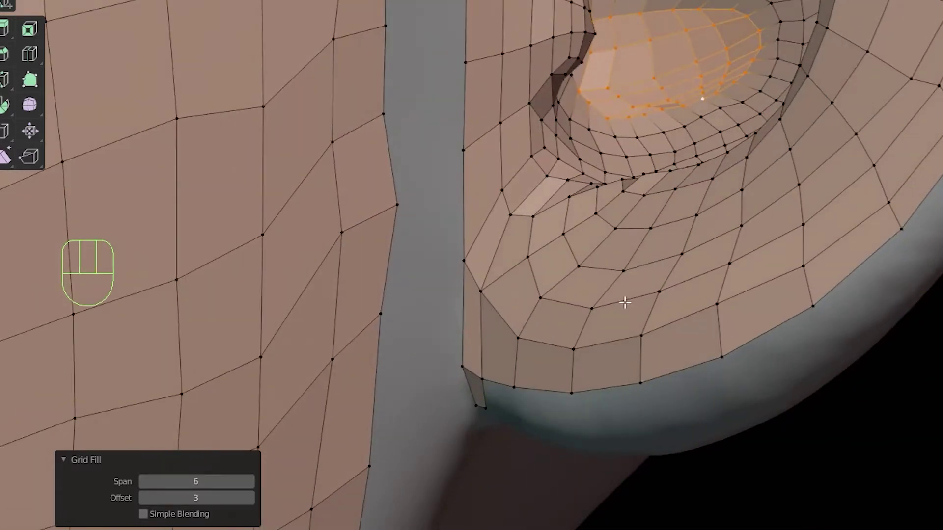
{"action": "left_click", "coordinate": [251, 498]}
{"action": "left_click", "coordinate": [248, 499]}
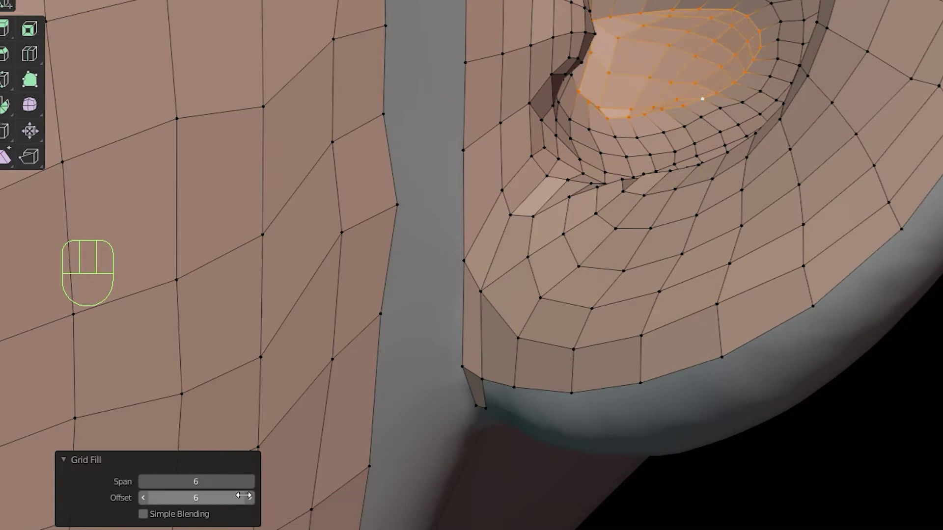
{"action": "middle_click_drag", "start_coordinate": [244, 463], "coordinate": [230, 491]}
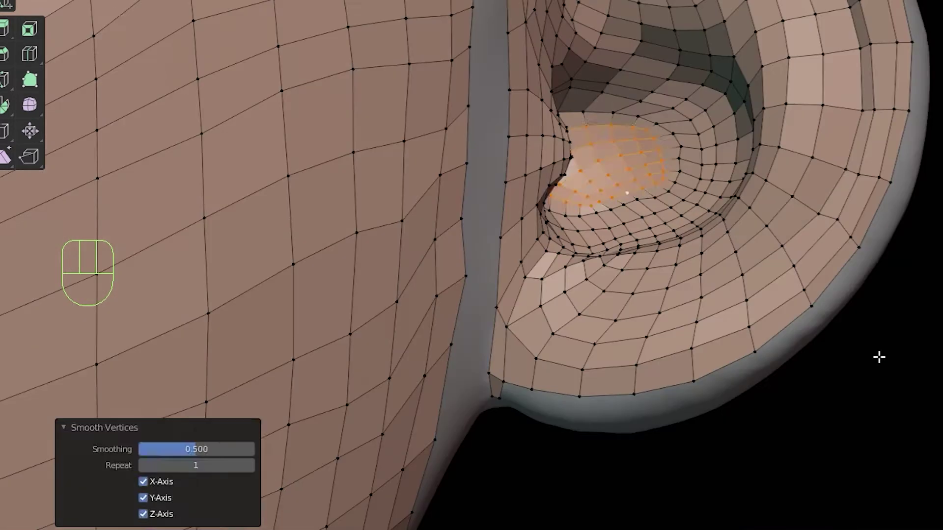
Step: Clear the selection and select the vertices throughout the inner ear with Circle Select
{"action": "key", "text": "alt+a"}
{"action": "left_click_drag", "start_coordinate": [42, 93], "coordinate": [179, 253]}
{"action": "left_click_drag", "start_coordinate": [942, 347], "coordinate": [942, 529]}
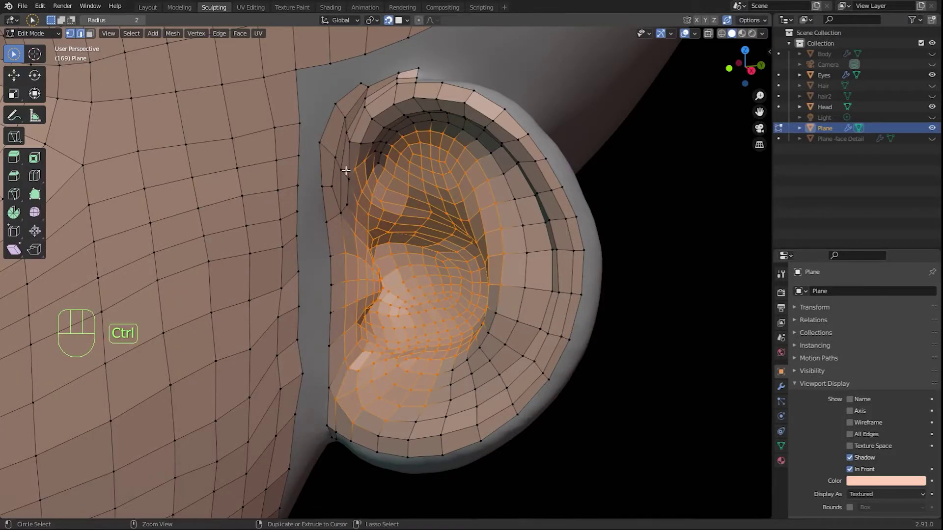
Step: Move individual vertices in the ear's bowl near the tragus to even out the face flow
{"action": "middle_click_drag", "start_coordinate": [348, 190], "coordinate": [579, 265]}
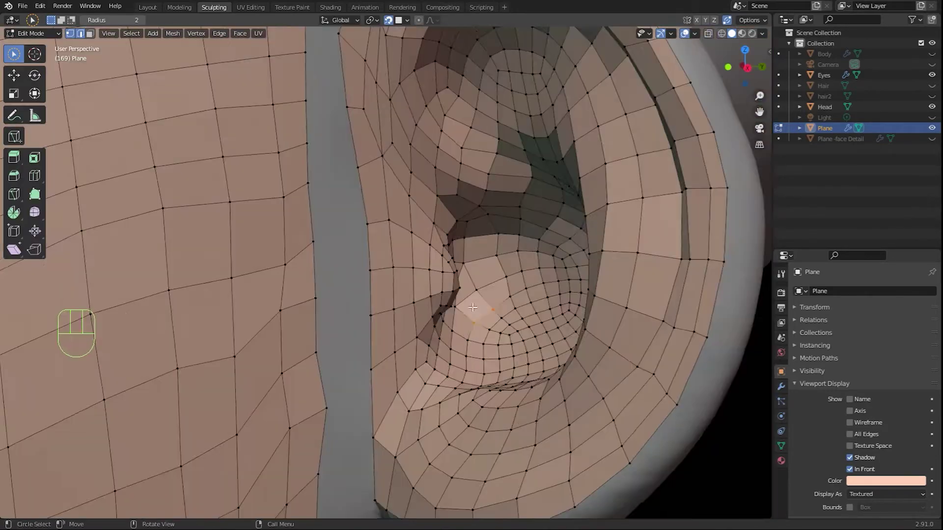
{"action": "key", "text": "g"}
{"action": "left_click", "coordinate": [470, 306]}
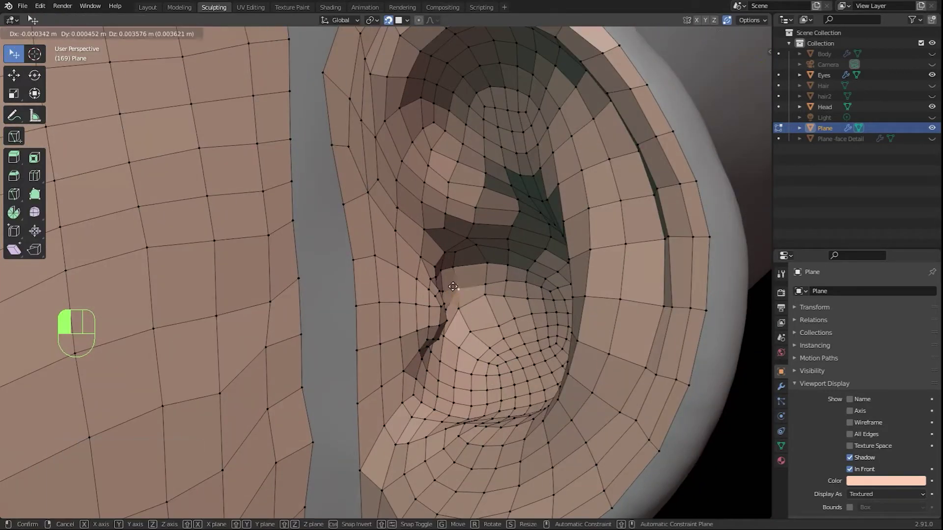
{"action": "middle_click_drag", "start_coordinate": [470, 306], "coordinate": [517, 336]}
{"action": "left_click", "coordinate": [517, 337]}
{"action": "key", "text": "g"}
{"action": "left_click", "coordinate": [517, 336]}
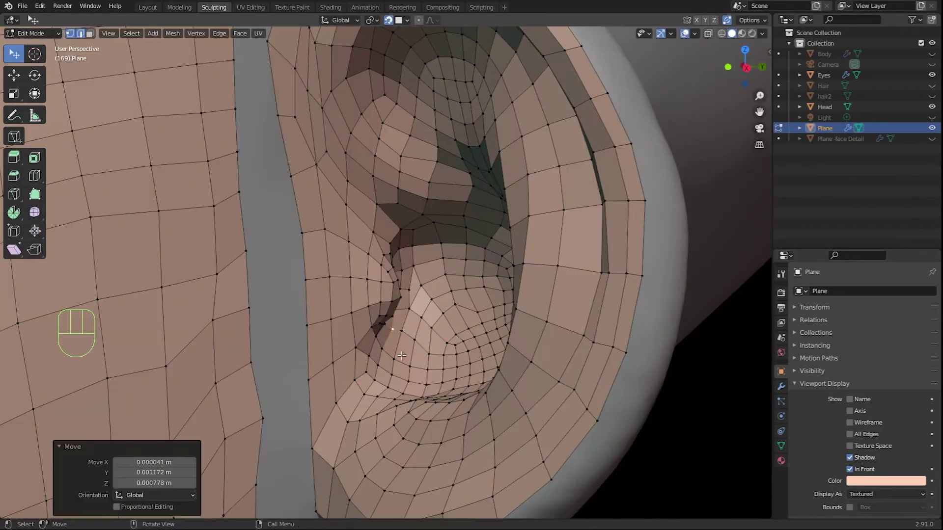
{"action": "left_click", "coordinate": [584, 309]}
{"action": "key", "text": "g"}
{"action": "left_click", "coordinate": [525, 294]}
Step: Select the vertices of the ear's bowl with Circle Select and smooth them
{"action": "middle_click_drag", "start_coordinate": [525, 294], "coordinate": [559, 344]}
{"action": "key", "text": "c"}
{"action": "left_click_drag", "start_coordinate": [560, 344], "coordinate": [572, 252]}
{"action": "right_click", "coordinate": [577, 318]}
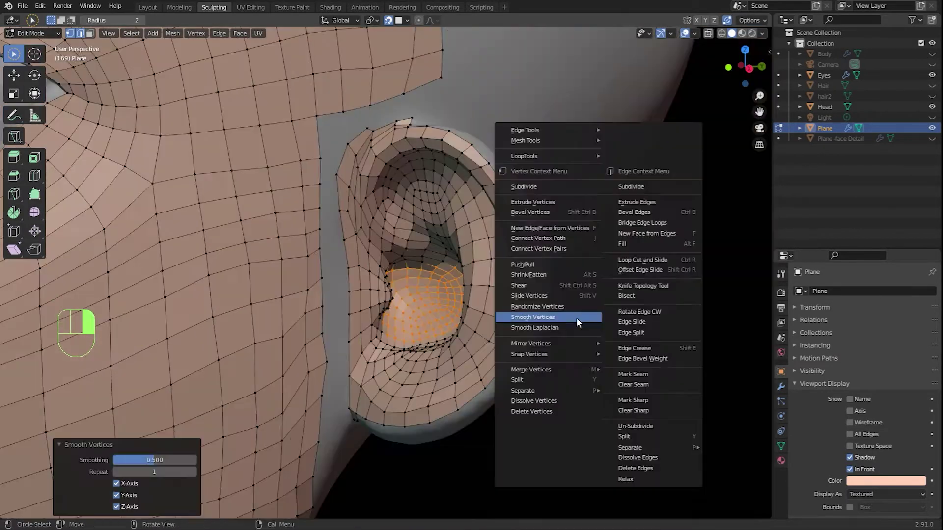
{"action": "left_click", "coordinate": [539, 327]}
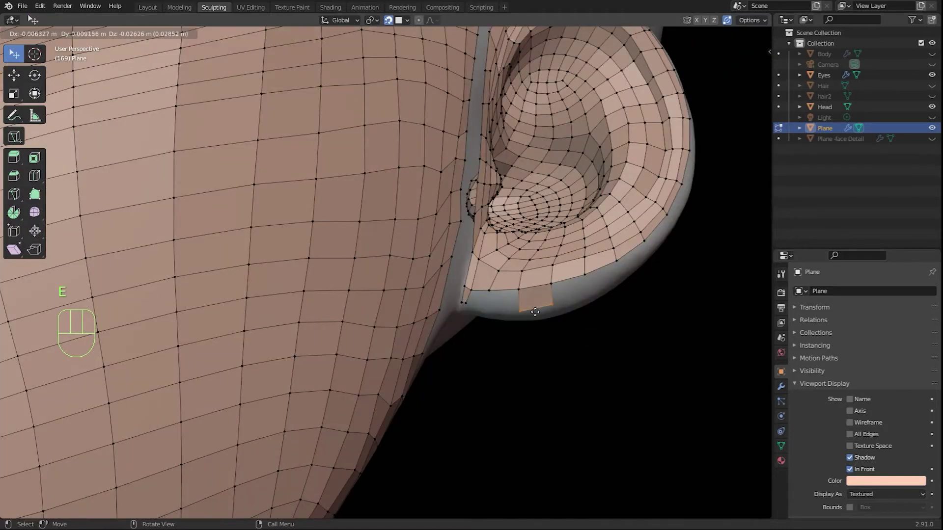
Step: Extend the mesh around the bottom of the earlobe by extruding an edge and filling the adjoining faces
{"action": "middle_click_drag", "start_coordinate": [540, 285], "coordinate": [542, 314]}
{"action": "scroll", "coordinate": [501, 288], "scroll_direction": "up", "scroll_amount": 4}
{"action": "scroll", "coordinate": [501, 289], "scroll_direction": "down", "scroll_amount": 3}
{"action": "scroll", "coordinate": [514, 231], "scroll_direction": "up", "scroll_amount": 3}
{"action": "key", "text": "f"}
{"action": "key", "text": "f"}
{"action": "key", "text": "f"}
{"action": "key", "text": "f"}
Step: Extrude vertices up the back of the earlobe and fill faces between them and the rim
{"action": "key", "text": "e"}
{"action": "left_click", "coordinate": [411, 319]}
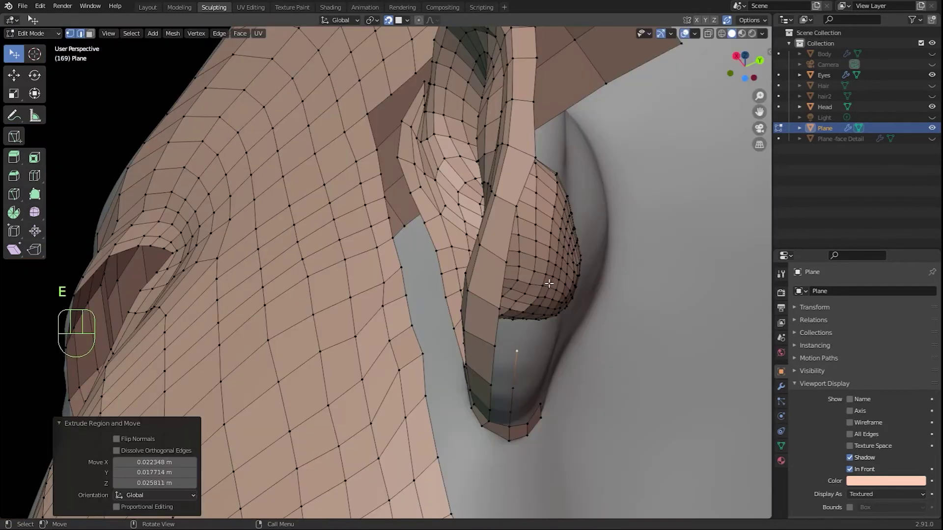
{"action": "middle_click_drag", "start_coordinate": [545, 245], "coordinate": [521, 288]}
{"action": "key", "text": "f"}
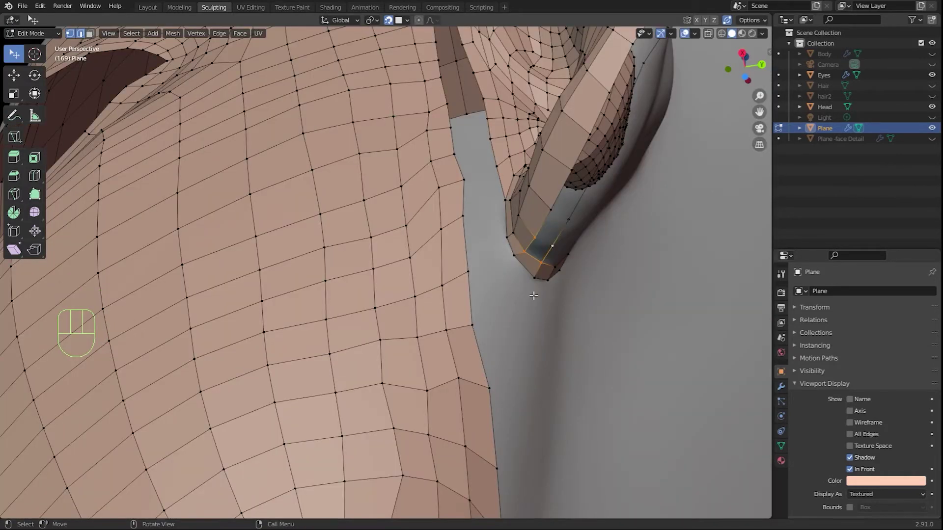
{"action": "key", "text": "f"}
{"action": "key", "text": "f"}
{"action": "key", "text": "f"}
{"action": "key", "text": "f"}
{"action": "key", "text": "f"}
Step: Extrude a strip of faces from the top of the ear along its junction with the head and fill the adjoining faces
{"action": "middle_click_drag", "start_coordinate": [548, 239], "coordinate": [382, 353]}
{"action": "key", "text": "e"}
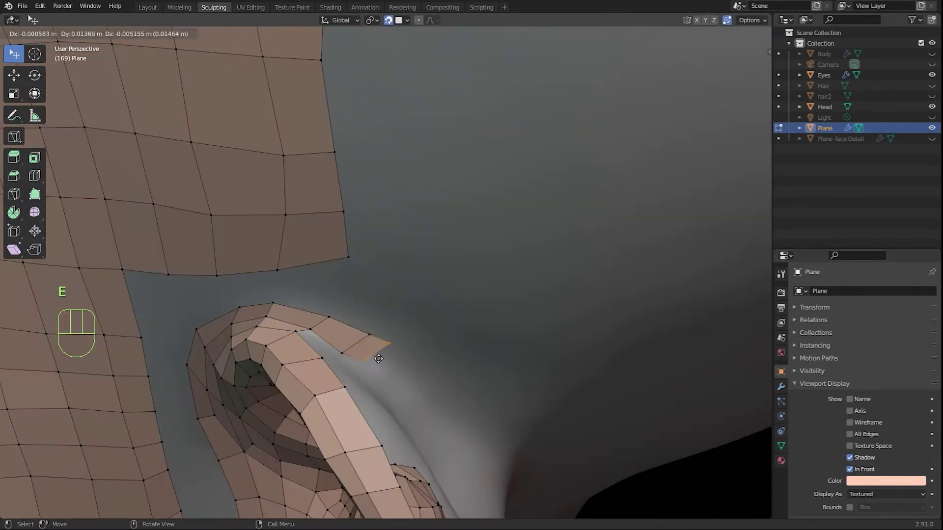
{"action": "left_click", "coordinate": [391, 378]}
{"action": "middle_click_drag", "start_coordinate": [428, 428], "coordinate": [432, 400]}
{"action": "key", "text": "f"}
{"action": "key", "text": "f"}
{"action": "key", "text": "f"}
{"action": "key", "text": "f"}
{"action": "key", "text": "f"}
{"action": "key", "text": "f"}
{"action": "key", "text": "m"}
Step: Extrude vertices upward inside the gap behind the earlobe
{"action": "left_click_drag", "start_coordinate": [432, 400], "coordinate": [460, 326]}
{"action": "left_click", "coordinate": [460, 326]}
{"action": "key", "text": "e"}
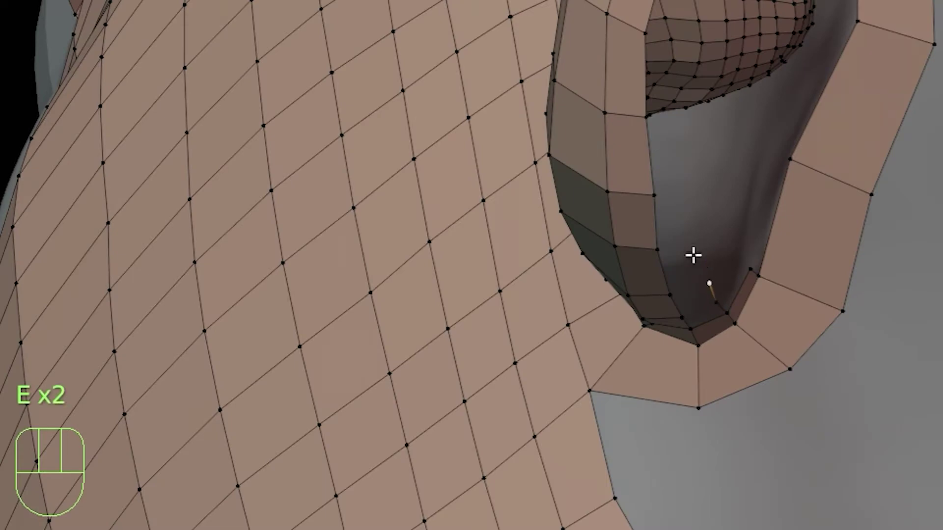
{"action": "left_click", "coordinate": [695, 308]}
Step: Add loop cuts across the strip of faces where the back of the ear meets the head
{"action": "middle_click_drag", "start_coordinate": [344, 295], "coordinate": [337, 257]}
{"action": "key", "text": "ctrl+r"}
{"action": "left_click", "coordinate": [338, 257]}
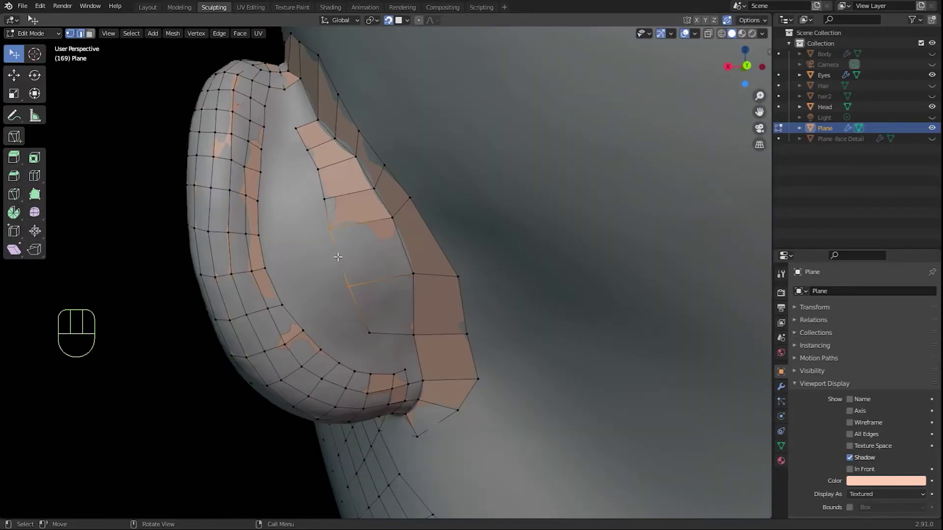
{"action": "key", "text": "ctrl+r"}
{"action": "left_click", "coordinate": [338, 257]}
{"action": "right_click", "coordinate": [338, 256]}
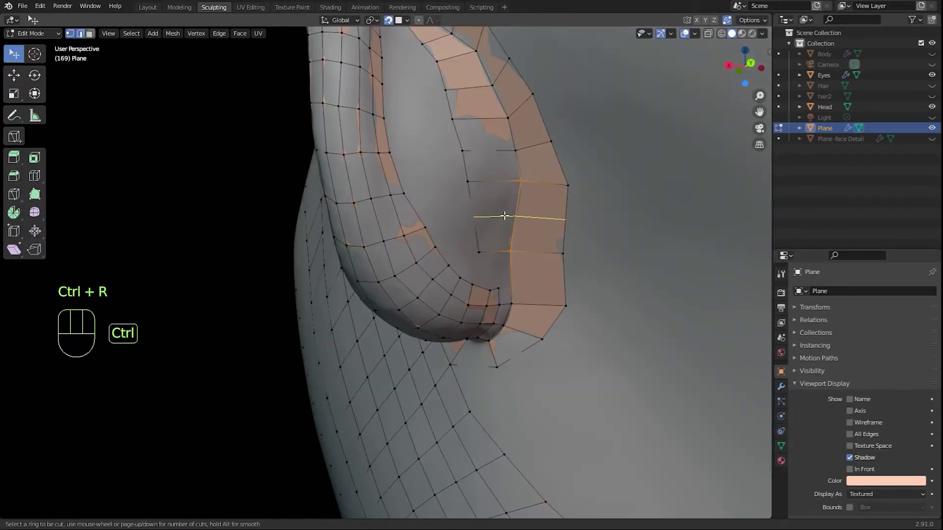
Step: Divide the faces behind the lower ear with three loop cuts and a neighbouring band with two loop cuts
{"action": "key", "text": "ctrl+r"}
{"action": "left_click", "coordinate": [510, 216]}
{"action": "right_click", "coordinate": [510, 217]}
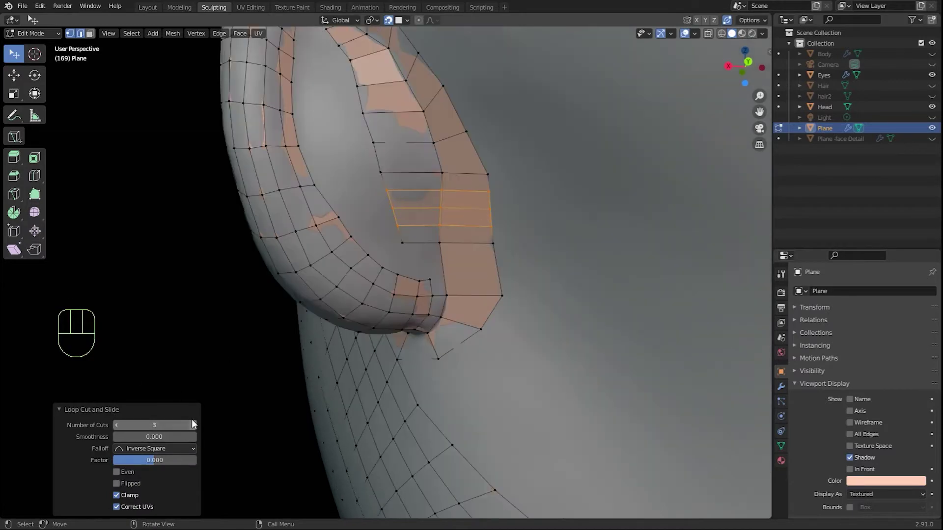
{"action": "key", "text": "ctrl+r"}
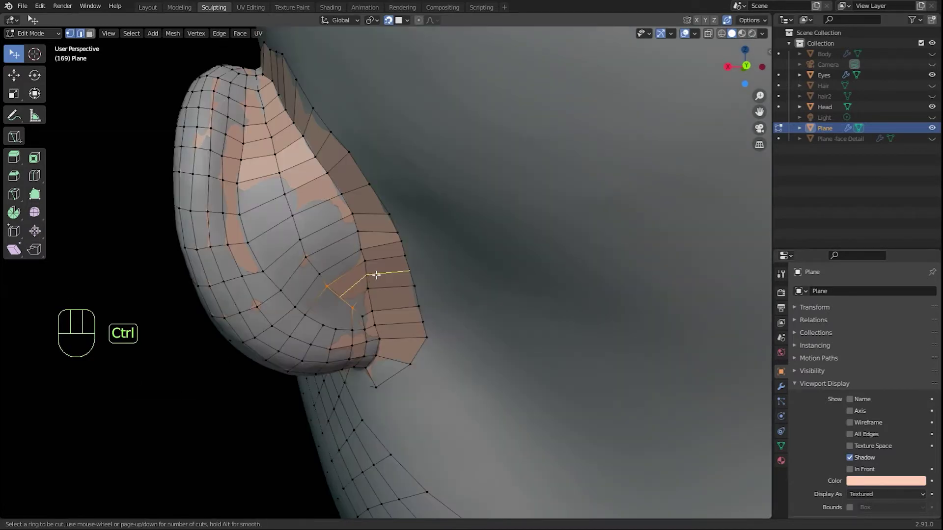
{"action": "left_click", "coordinate": [373, 272]}
{"action": "left_click", "coordinate": [373, 272]}
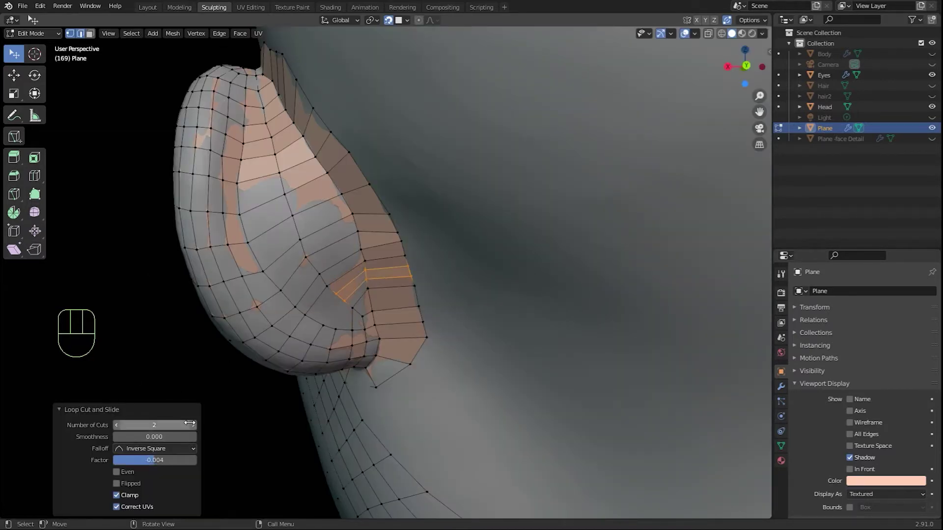
{"action": "key", "text": "ctrl+r"}
{"action": "key", "text": "c"}
{"action": "left_click", "coordinate": [423, 194]}
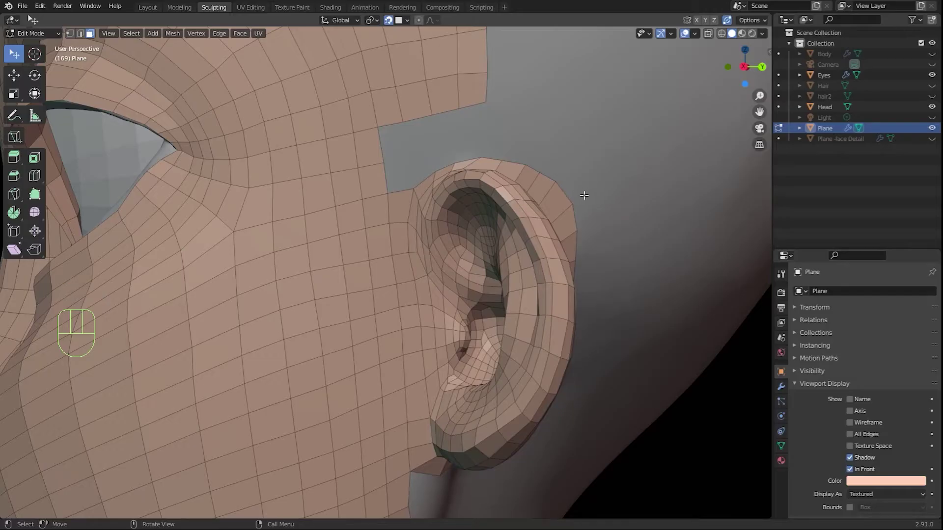
Step: Extrude the strip of faces along the top of the ear forward toward the gap in the face mesh
{"action": "mouse_move", "coordinate": [584, 196]}
{"action": "middle_mouse_down"}
{"action": "mouse_move", "coordinate": [559, 176]}
{"action": "mouse_move", "coordinate": [573, 193]}
{"action": "middle_mouse_up"}
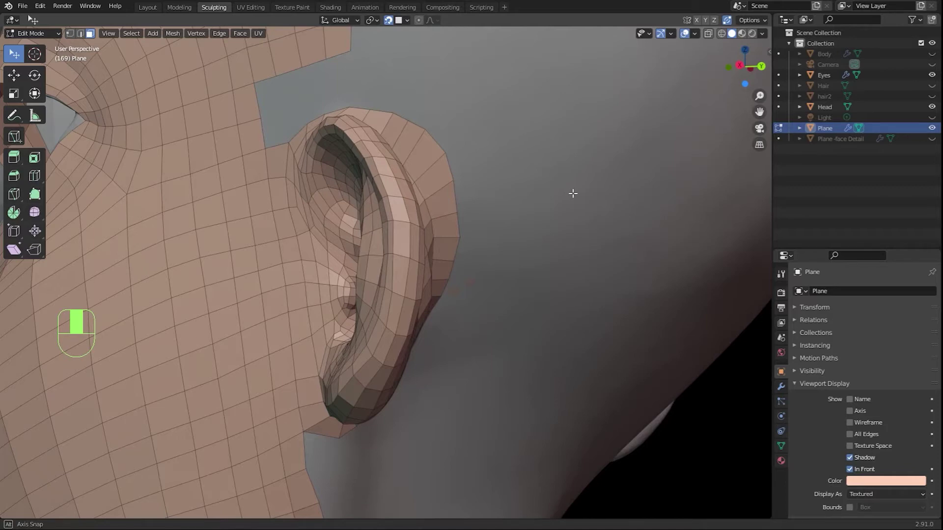
{"action": "key", "text": "Delete"}
{"action": "key", "text": "e"}
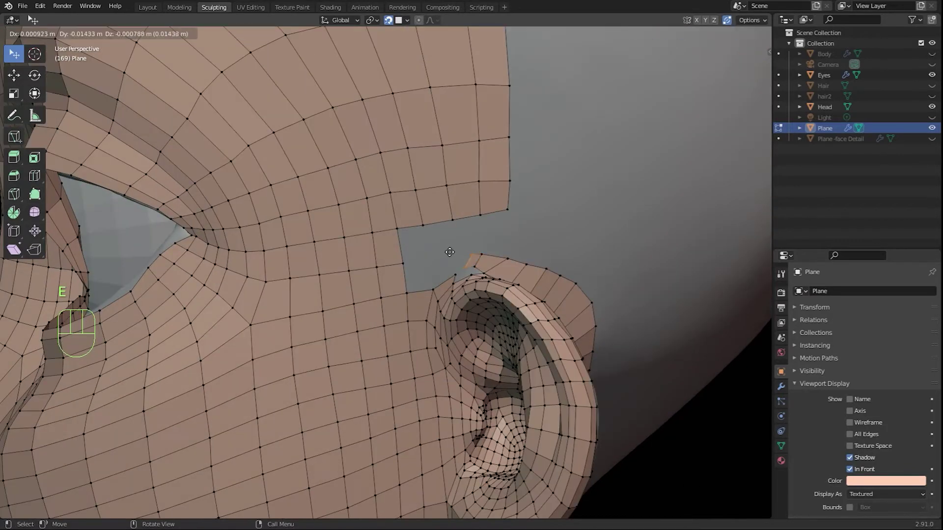
{"action": "left_click", "coordinate": [448, 251]}
{"action": "key", "text": "e"}
{"action": "left_click", "coordinate": [459, 254]}
{"action": "key", "text": "e"}
{"action": "left_click", "coordinate": [436, 261]}
{"action": "left_click_drag", "start_coordinate": [421, 269], "coordinate": [437, 276]}
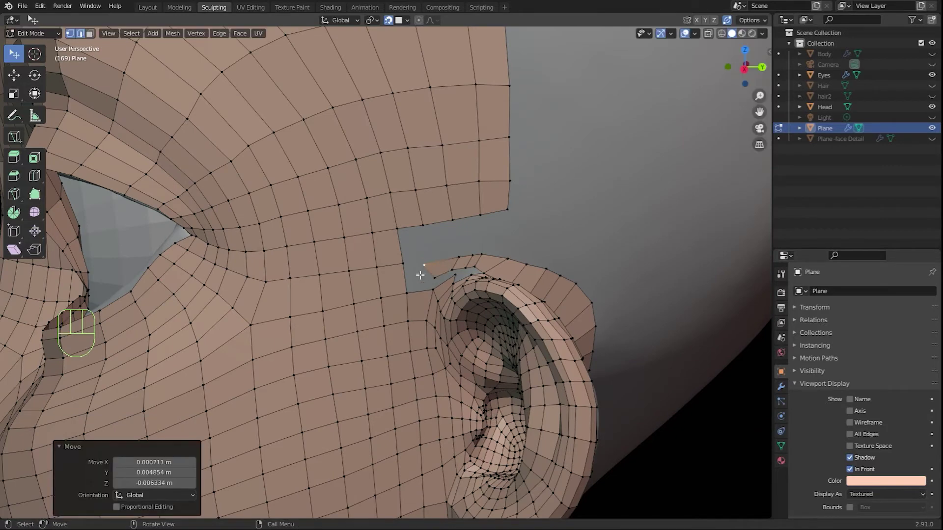
Step: Merge the end vertices of the strip above the ear with the corner vertices of the face mesh
{"action": "left_click", "coordinate": [424, 265]}
{"action": "left_click", "coordinate": [407, 293], "text": "shift"}
{"action": "key", "text": "m"}
{"action": "left_click", "coordinate": [364, 273]}
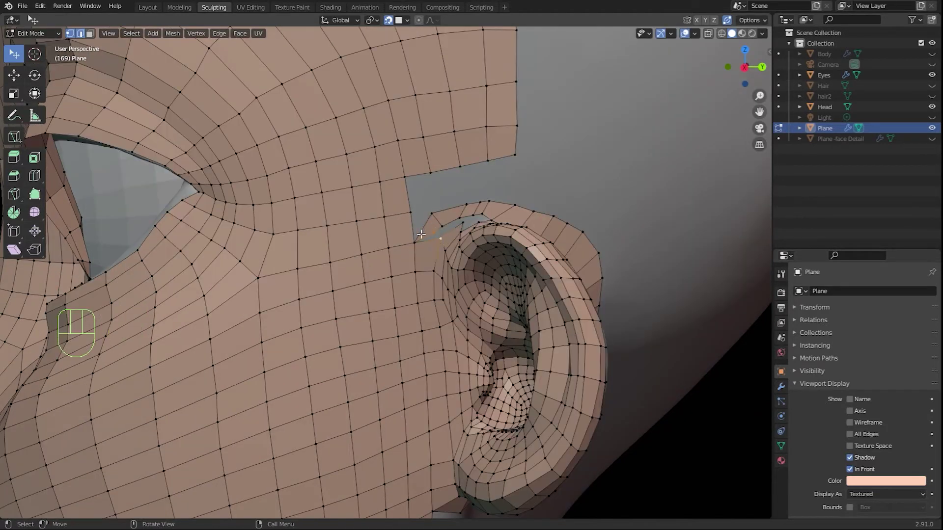
{"action": "key", "text": "m"}
{"action": "left_click", "coordinate": [413, 243]}
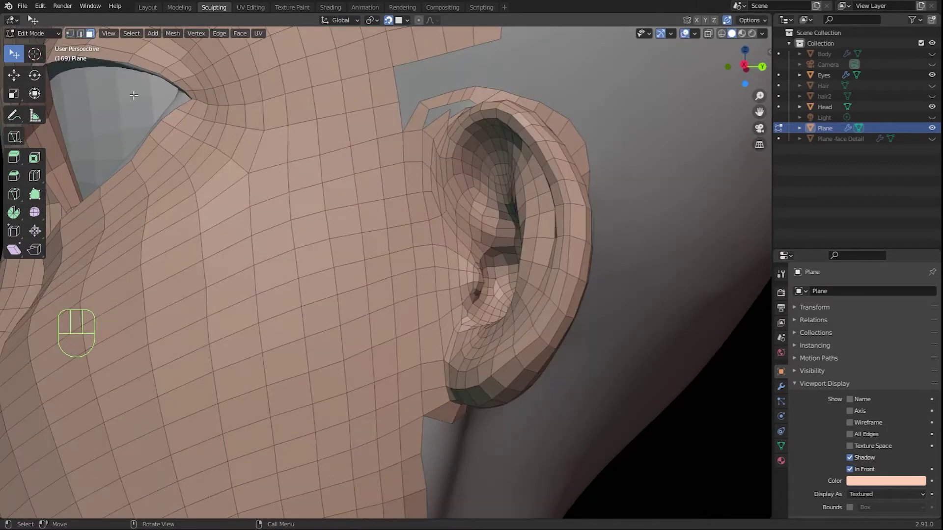
Step: Check the face loop running around the ear and remove the surplus edge in the strip above the ear
{"action": "left_click", "coordinate": [429, 380], "text": "alt"}
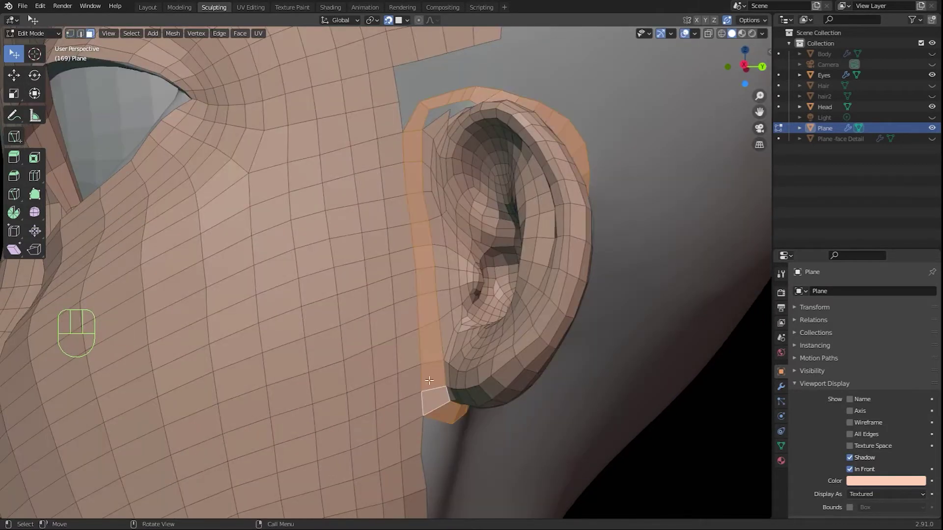
{"action": "middle_click_drag", "start_coordinate": [429, 380], "coordinate": [472, 316]}
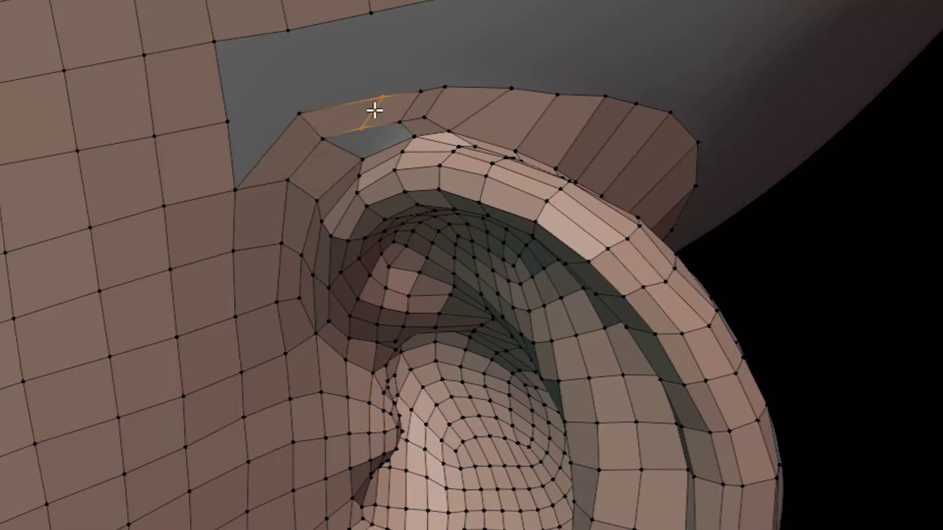
{"action": "key", "text": "x"}
{"action": "left_click", "coordinate": [309, 187]}
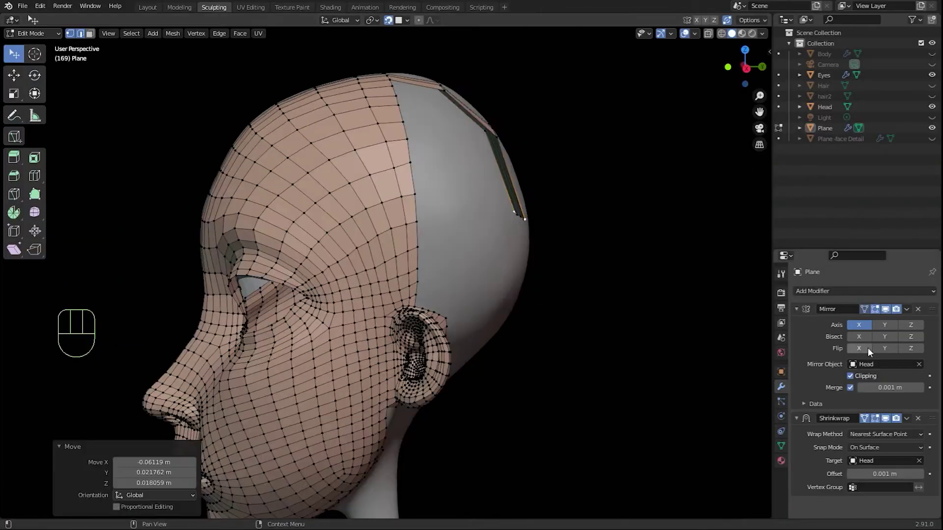
Step: Extrude faces over the back of the skull and a strip down its side toward the back of the ear
{"action": "key", "text": "e"}
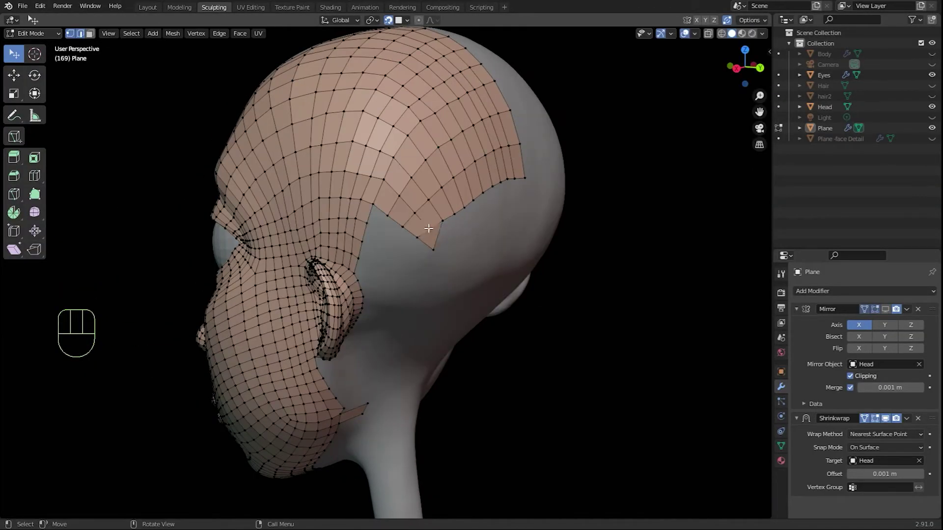
{"action": "key", "text": "e"}
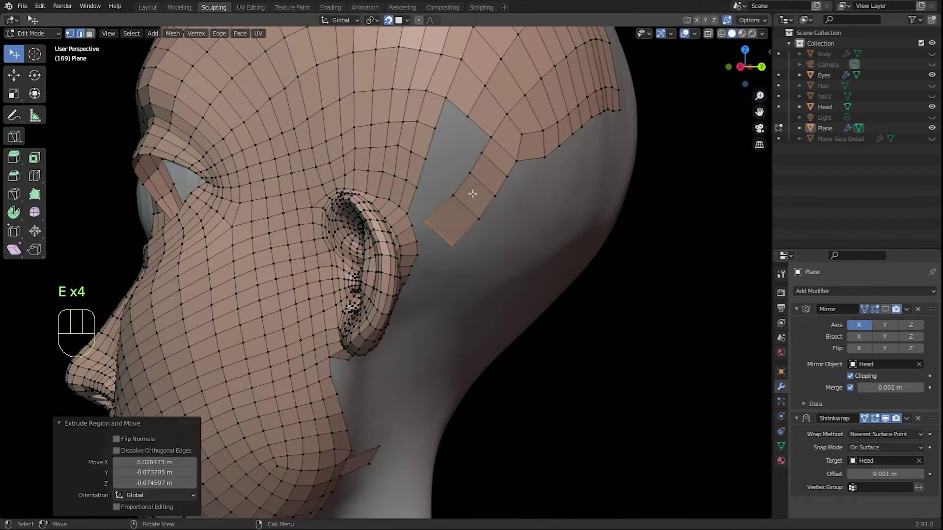
{"action": "left_click_drag", "start_coordinate": [471, 196], "coordinate": [433, 238]}
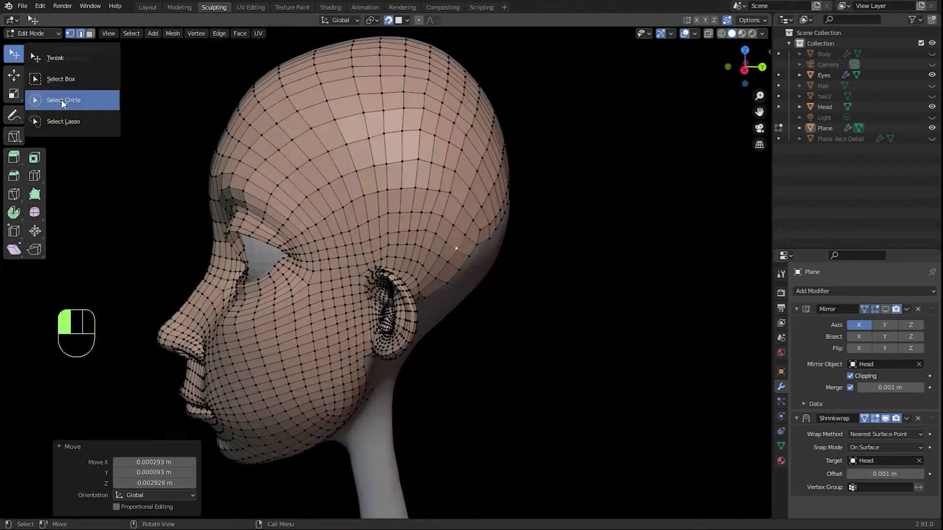
Step: Circle-select the scalp faces above and behind the ear and smooth their vertices with a smoothing of 0.500
{"action": "left_click", "coordinate": [63, 99]}
{"action": "left_click_drag", "start_coordinate": [363, 245], "coordinate": [438, 271]}
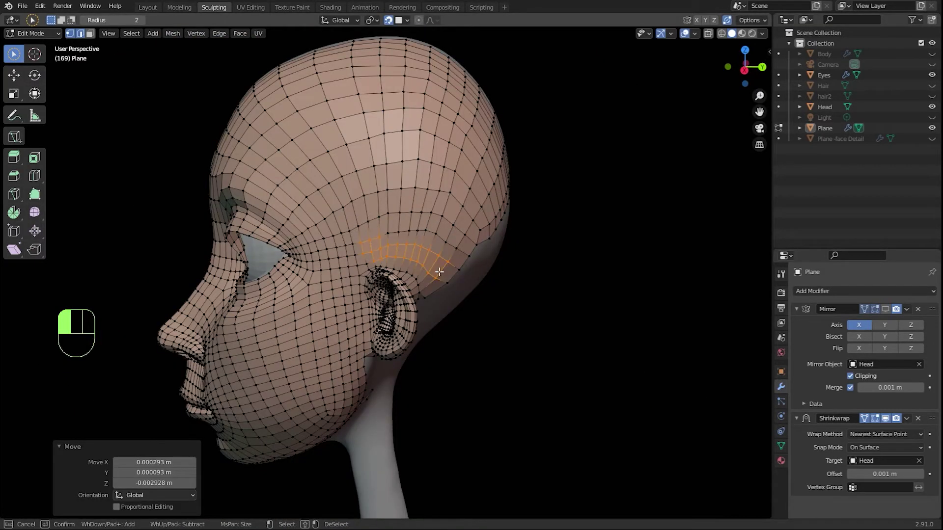
{"action": "left_click", "coordinate": [495, 221]}
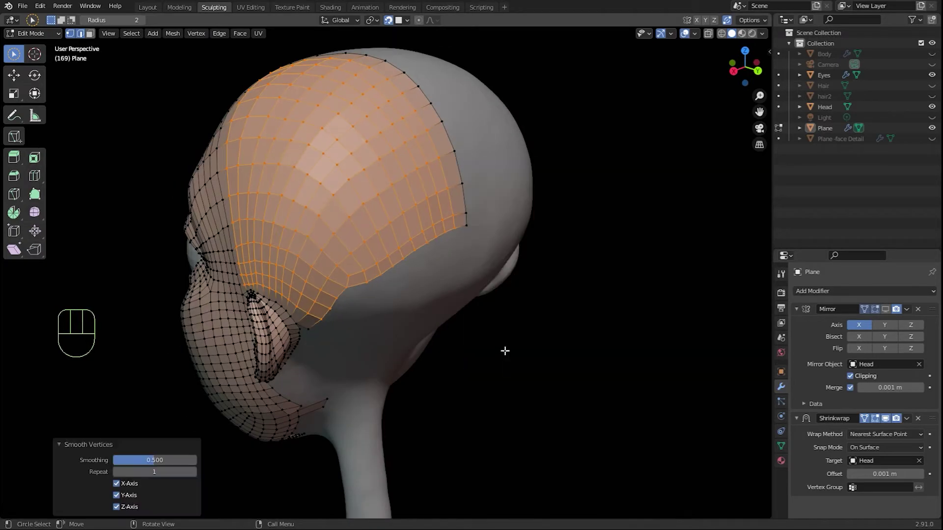
{"action": "middle_click_drag", "start_coordinate": [506, 352], "coordinate": [617, 316]}
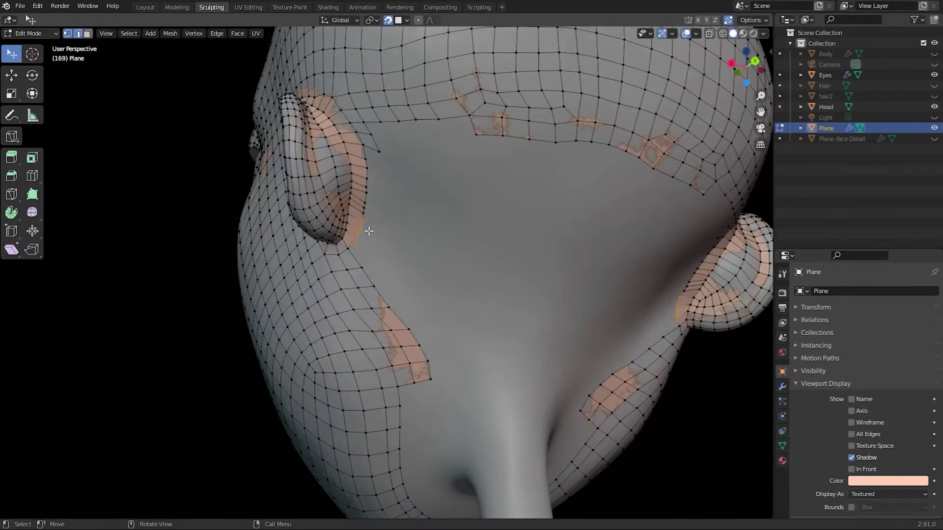
Step: Fill faces from the back of the ear toward the nape and divide them with multiple loop cuts
{"action": "left_click", "coordinate": [381, 235]}
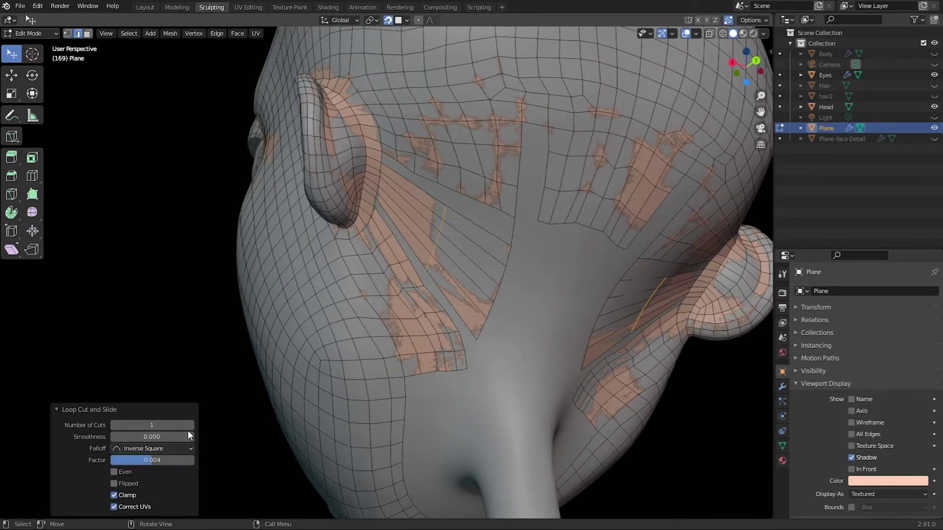
{"action": "left_click", "coordinate": [191, 425]}
{"action": "left_click", "coordinate": [190, 426]}
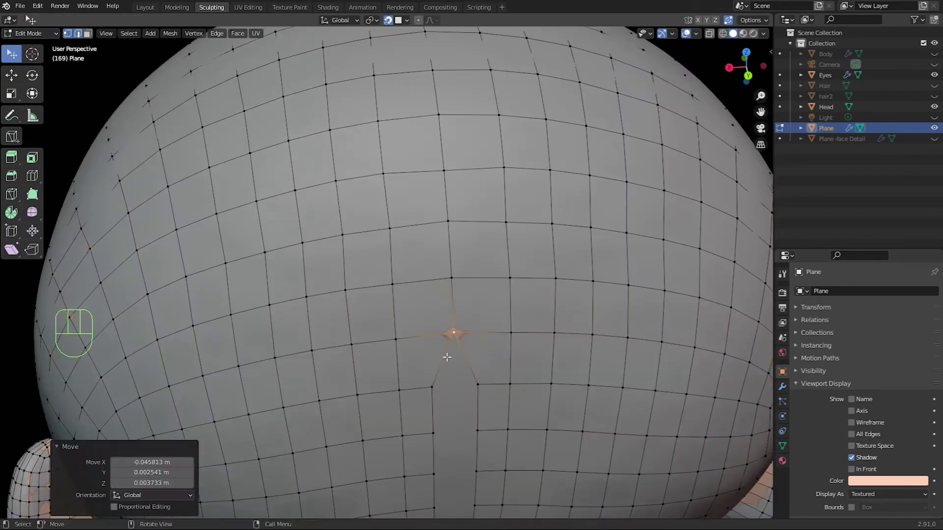
Step: Move the vertex above the gap at the back of the head onto the mirror centre line
{"action": "scroll", "coordinate": [446, 357], "scroll_direction": "down", "scroll_amount": 4}
{"action": "left_click_drag", "start_coordinate": [483, 203], "coordinate": [482, 197]}
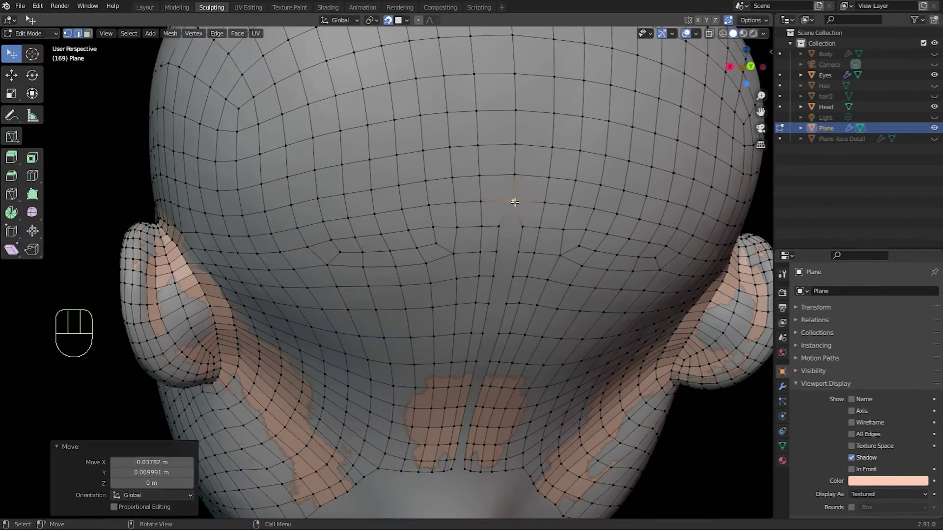
Step: Extrude strips of faces from the head's lower border down the front and back of the neck
{"action": "key", "text": "e"}
{"action": "left_click", "coordinate": [427, 442]}
{"action": "middle_click_drag", "start_coordinate": [428, 443], "coordinate": [456, 344]}
{"action": "key", "text": "e"}
{"action": "left_click", "coordinate": [503, 366]}
{"action": "left_click", "coordinate": [507, 290]}
{"action": "key", "text": "e"}
{"action": "key", "text": "e"}
{"action": "left_click", "coordinate": [454, 389]}
Step: Extrude the edges under the jaw down the side of the neck and scale them to fit
{"action": "middle_click_drag", "start_coordinate": [454, 390], "coordinate": [511, 286]}
{"action": "key", "text": "s"}
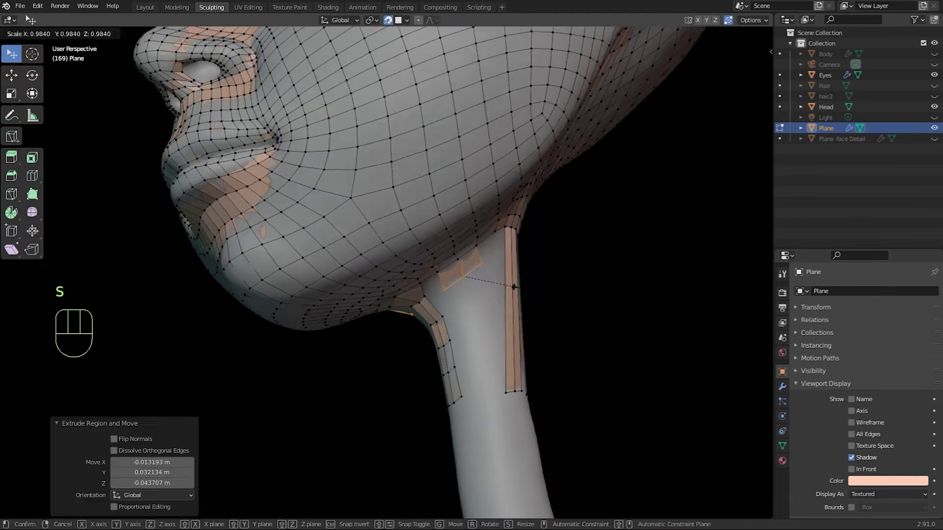
{"action": "left_click", "coordinate": [511, 286]}
{"action": "key", "text": "s"}
{"action": "left_click", "coordinate": [522, 301]}
{"action": "key", "text": "e"}
{"action": "key", "text": "e"}
{"action": "left_click", "coordinate": [519, 362]}
Step: Add loop cuts across the long faces on the neck
{"action": "middle_click_drag", "start_coordinate": [519, 362], "coordinate": [457, 334]}
{"action": "key", "text": "ctrl+r"}
{"action": "left_click", "coordinate": [457, 314]}
{"action": "left_click", "coordinate": [456, 315]}
{"action": "double_click", "coordinate": [116, 425]}
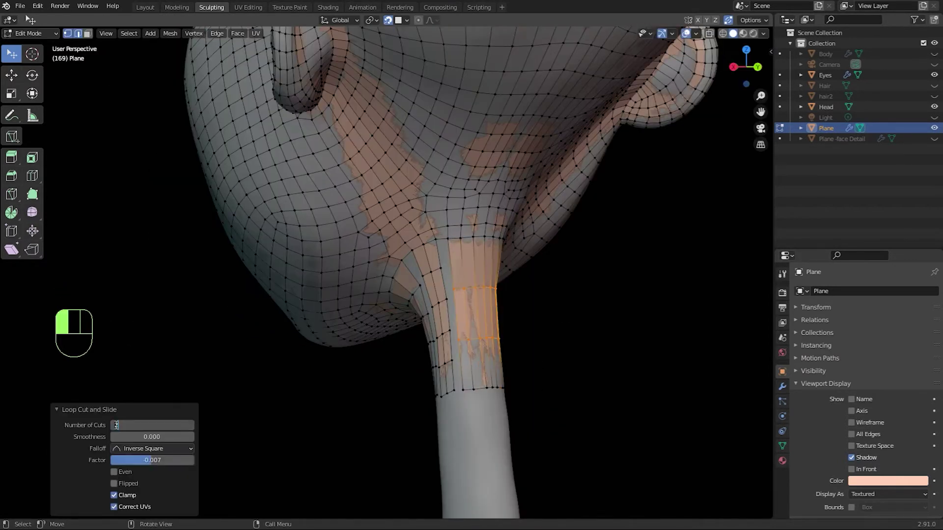
Step: Switch the retopology mesh to Object Mode and apply its Shrinkwrap modifier
{"action": "key", "text": "Tab"}
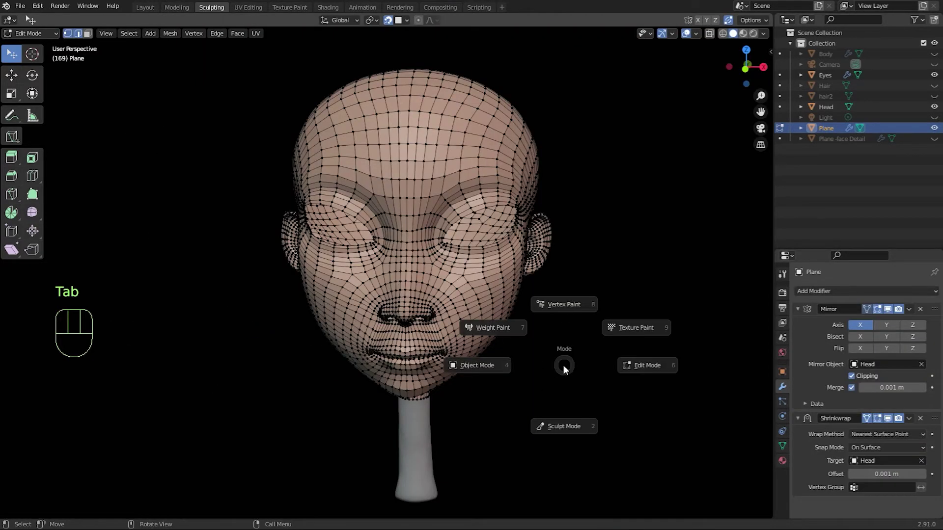
{"action": "middle_click_drag", "start_coordinate": [562, 366], "coordinate": [559, 346]}
{"action": "left_click", "coordinate": [909, 419]}
{"action": "left_click", "coordinate": [884, 430]}
Step: Return to Edit Mode and extrude the edge loop of the eye opening inward at a scale of 0.900
{"action": "key", "text": "Tab"}
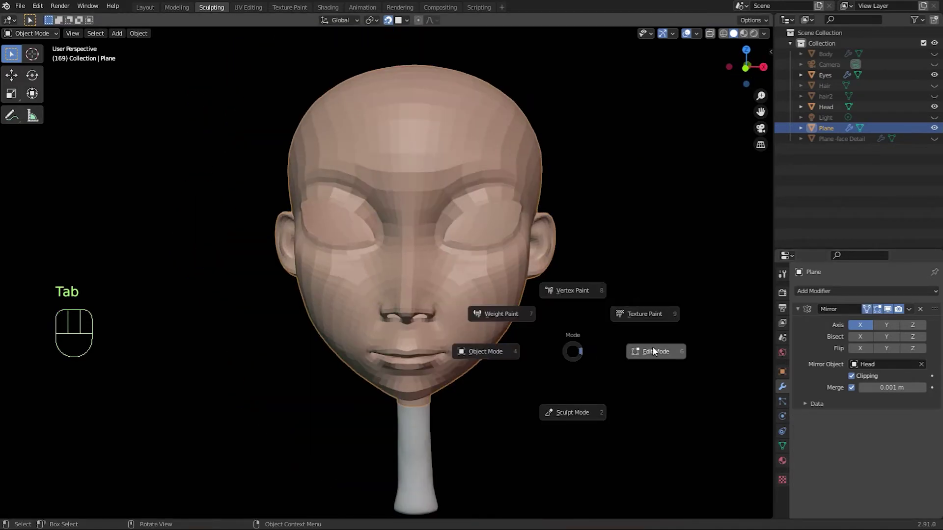
{"action": "left_click", "coordinate": [653, 351]}
{"action": "key", "text": "e"}
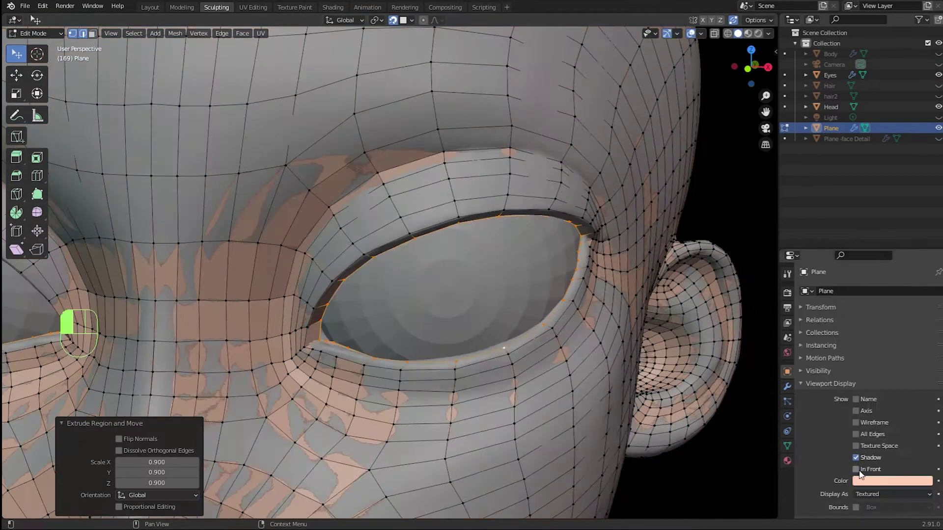
Step: Adjust the vertices along the eyelid's inner edge and add a centred loop cut around the eyelid rim
{"action": "key", "text": "g"}
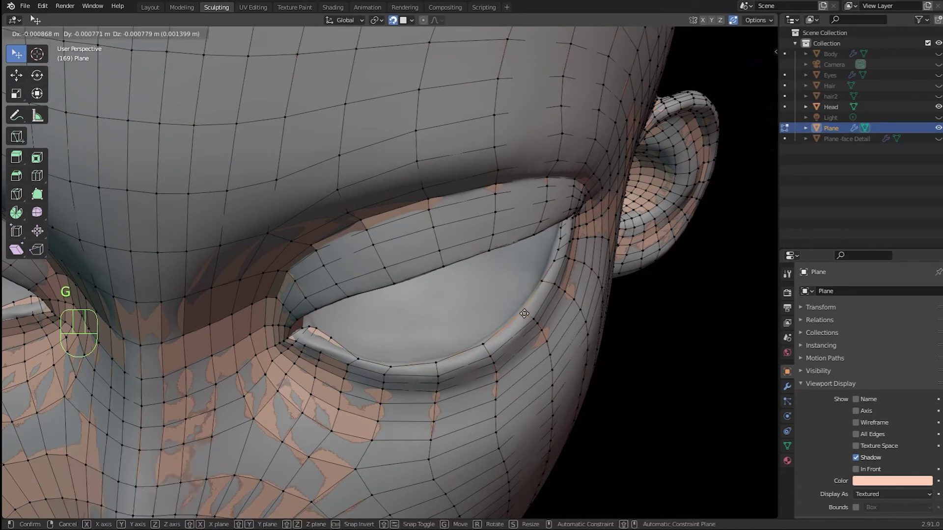
{"action": "key", "text": "g"}
{"action": "key", "text": "ctrl+r"}
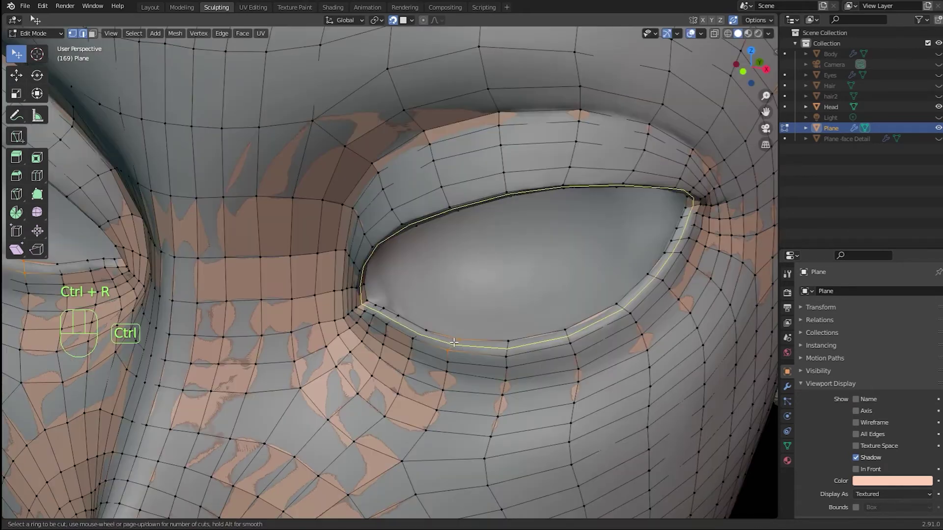
{"action": "left_click", "coordinate": [454, 342]}
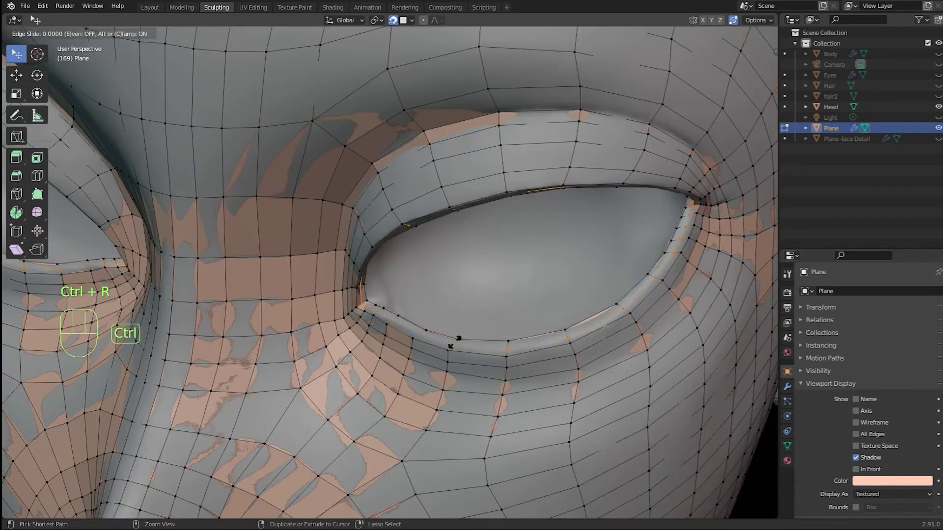
{"action": "left_click", "coordinate": [454, 343]}
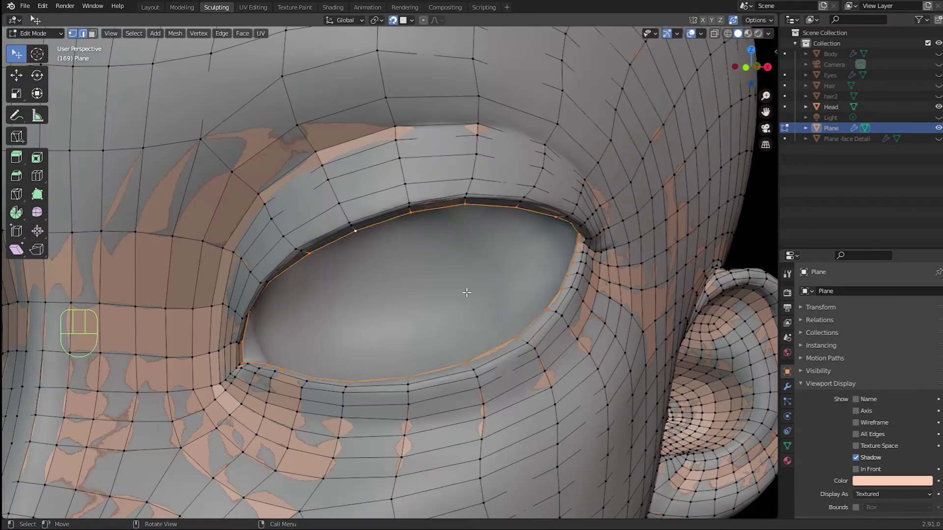
Step: Extrude the eye opening's edge loop inward at a scale of 0.8 and add a loop cut around the new faces
{"action": "key", "text": "e"}
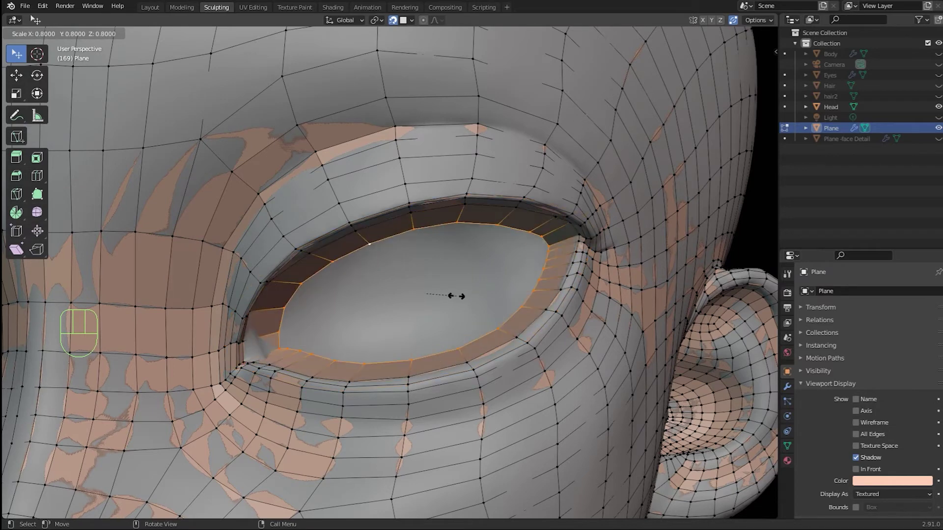
{"action": "key", "text": "ctrl+r"}
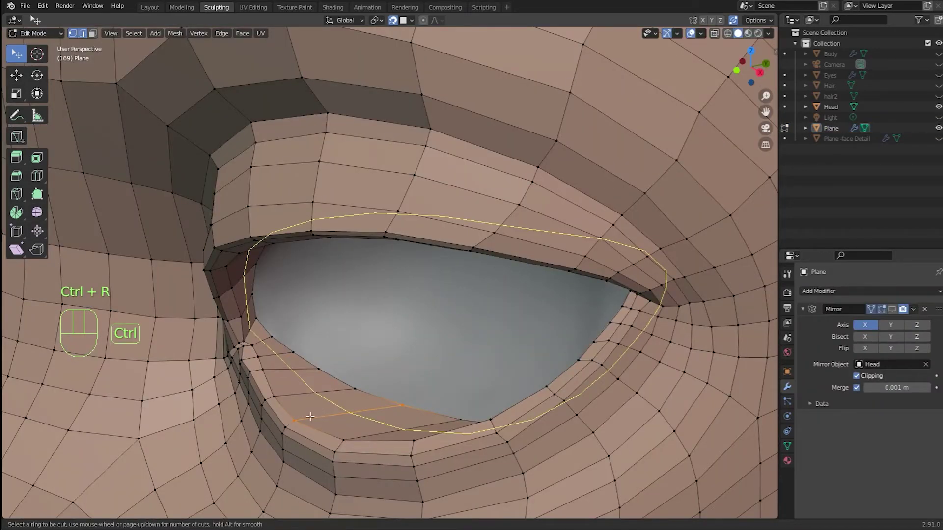
{"action": "left_click", "coordinate": [310, 417]}
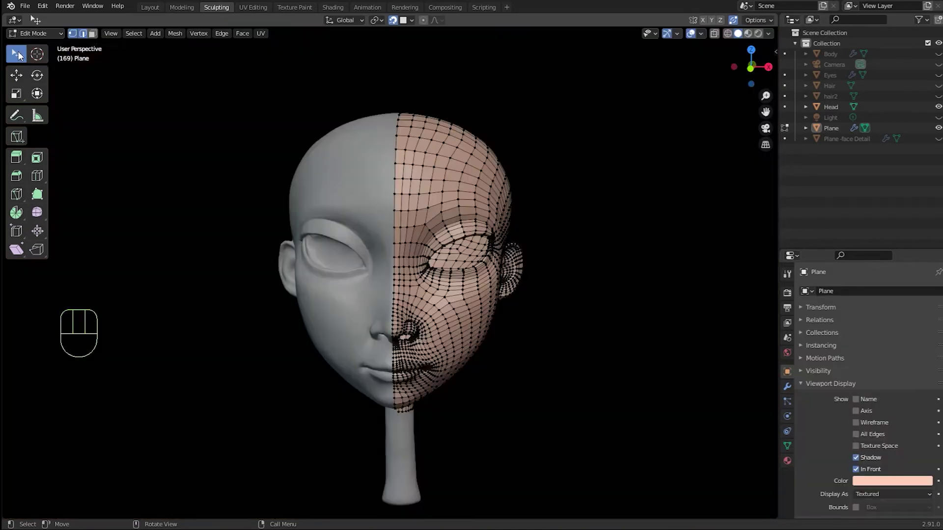
Step: Isolate the eye region by selecting the surrounding face, scalp, ear and neck mesh and hiding it
{"action": "left_click", "coordinate": [64, 78]}
{"action": "key", "text": "l"}
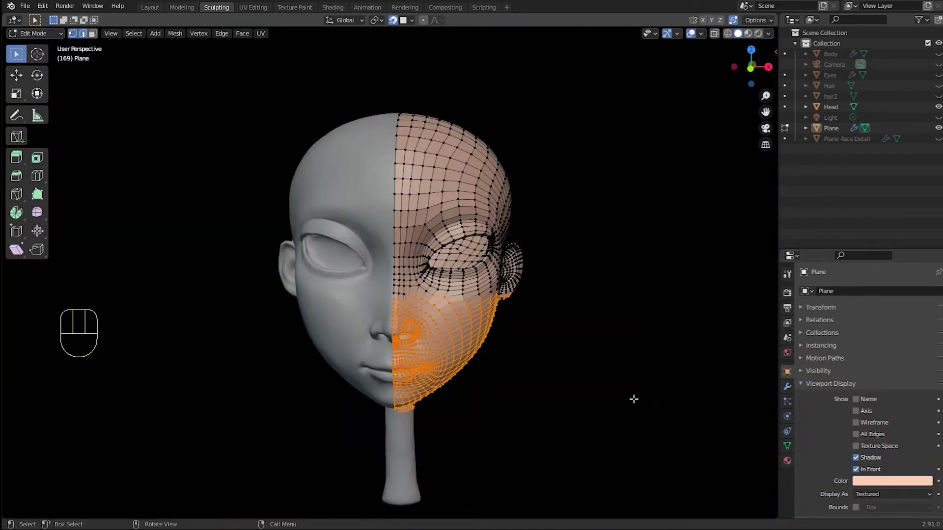
{"action": "middle_click_drag", "start_coordinate": [632, 396], "coordinate": [539, 404]}
{"action": "left_click_drag", "start_coordinate": [423, 105], "coordinate": [633, 387], "text": "shift"}
{"action": "scroll", "coordinate": [633, 387], "scroll_direction": "up", "scroll_amount": 4}
{"action": "middle_click_drag", "start_coordinate": [633, 388], "coordinate": [555, 363]}
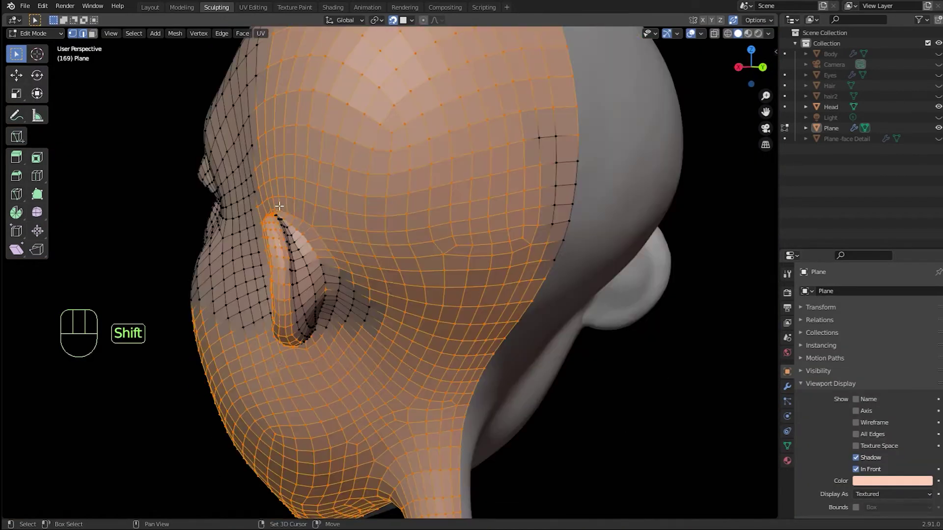
{"action": "left_click_drag", "start_coordinate": [275, 236], "coordinate": [407, 339], "text": "shift"}
{"action": "middle_click_drag", "start_coordinate": [407, 339], "coordinate": [383, 208]}
{"action": "left_click_drag", "start_coordinate": [618, 287], "coordinate": [619, 288], "text": "shift"}
{"action": "middle_click_drag", "start_coordinate": [619, 288], "coordinate": [646, 267]}
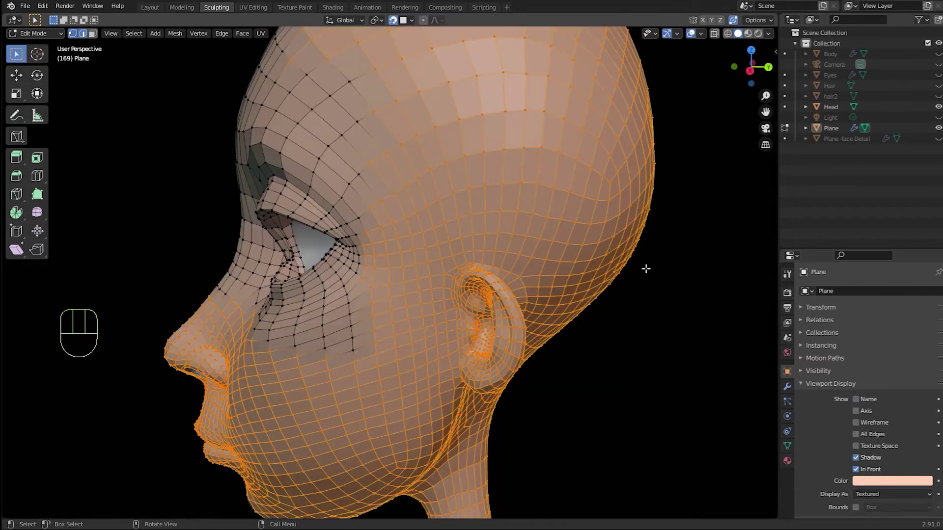
{"action": "key", "text": "h"}
{"action": "middle_click_drag", "start_coordinate": [640, 311], "coordinate": [609, 310]}
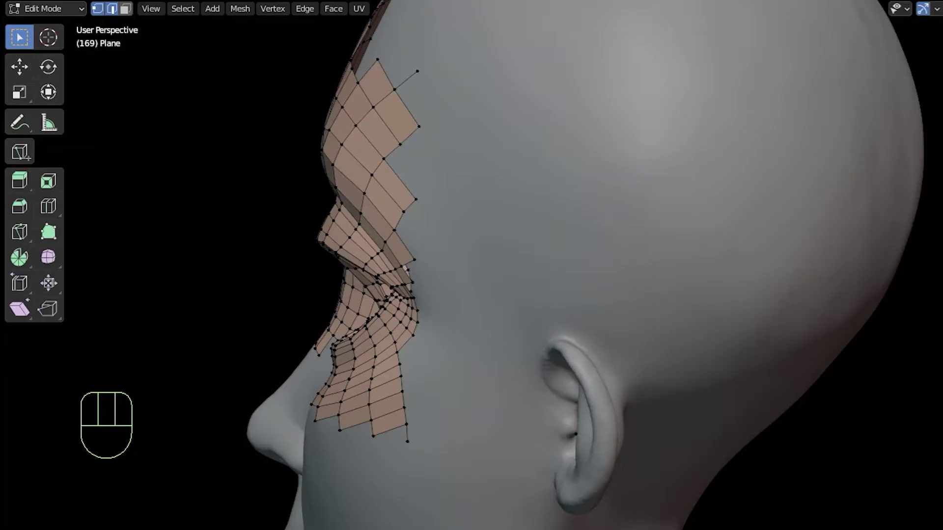
Step: Extrude the eye opening's inner edge loop back into the head and scale the new loop
{"action": "left_click", "coordinate": [361, 329]}
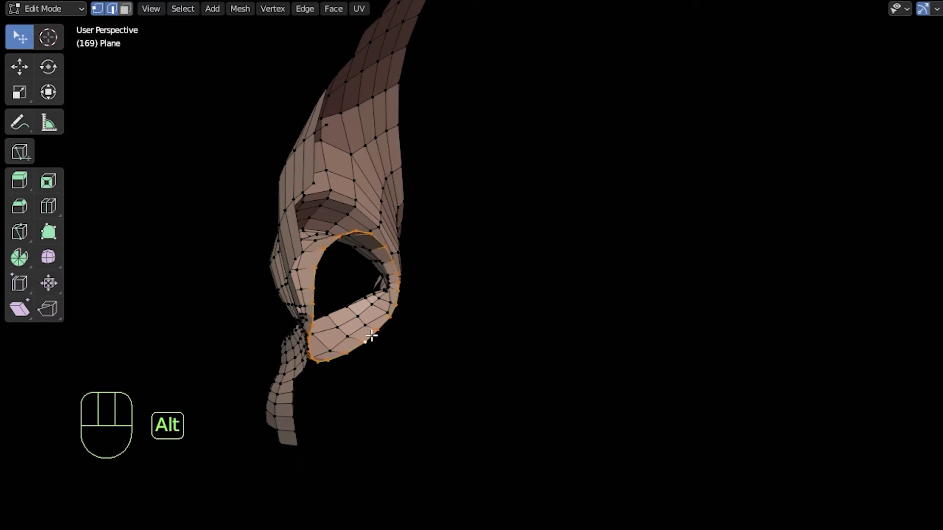
{"action": "middle_click_drag", "start_coordinate": [376, 329], "coordinate": [495, 349]}
{"action": "left_click", "coordinate": [521, 349]}
{"action": "key", "text": "s"}
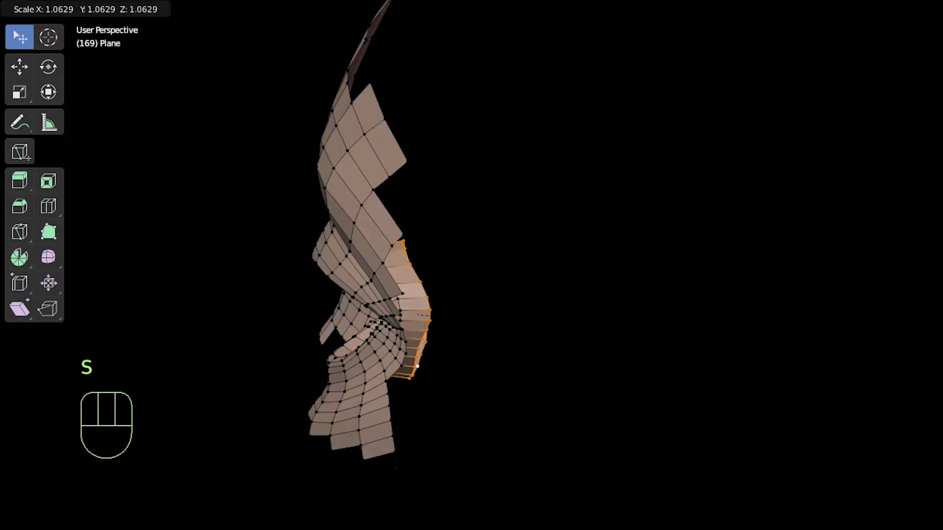
{"action": "left_click", "coordinate": [417, 371]}
{"action": "middle_click_drag", "start_coordinate": [417, 372], "coordinate": [383, 341], "text": "alt"}
{"action": "key", "text": "s"}
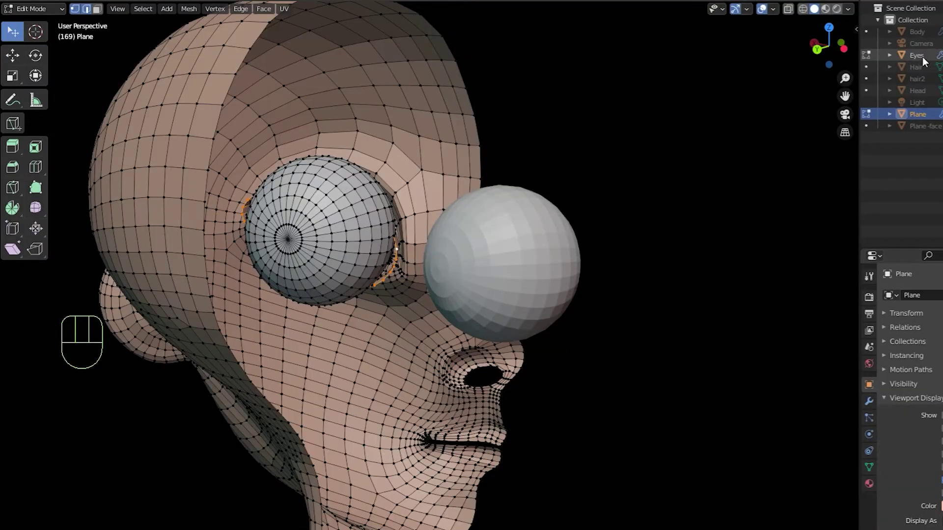
Step: Hide the eyeballs and the head mesh around the eye, leaving only the eye socket area visible
{"action": "key", "text": "h"}
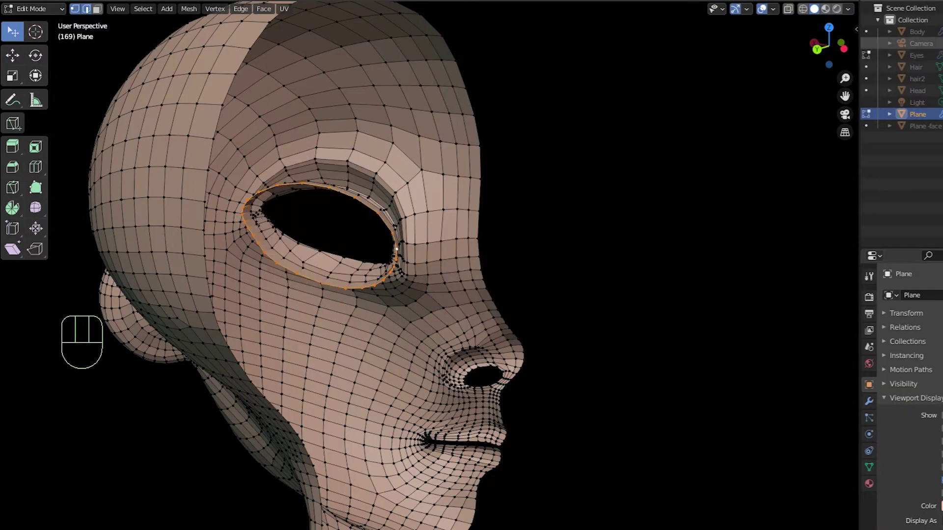
{"action": "left_click_drag", "start_coordinate": [504, 165], "coordinate": [553, 234], "text": "shift"}
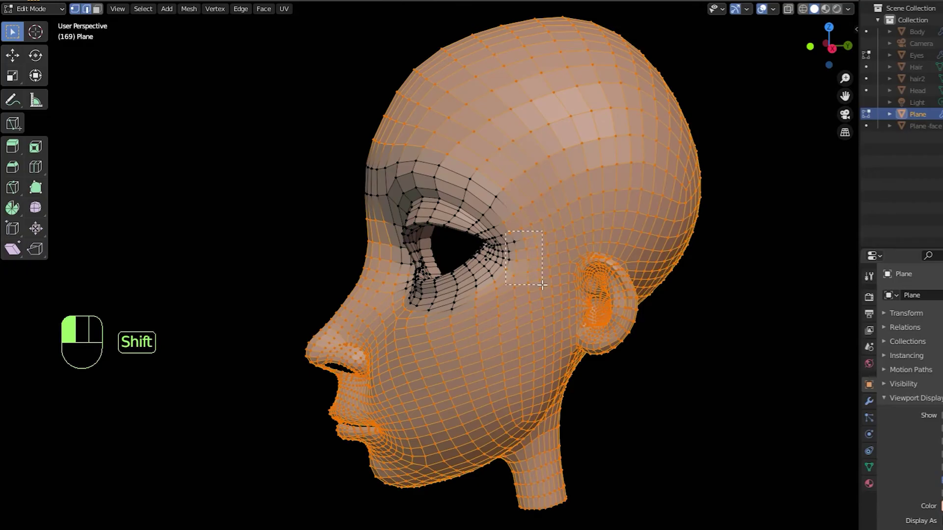
{"action": "key", "text": "h"}
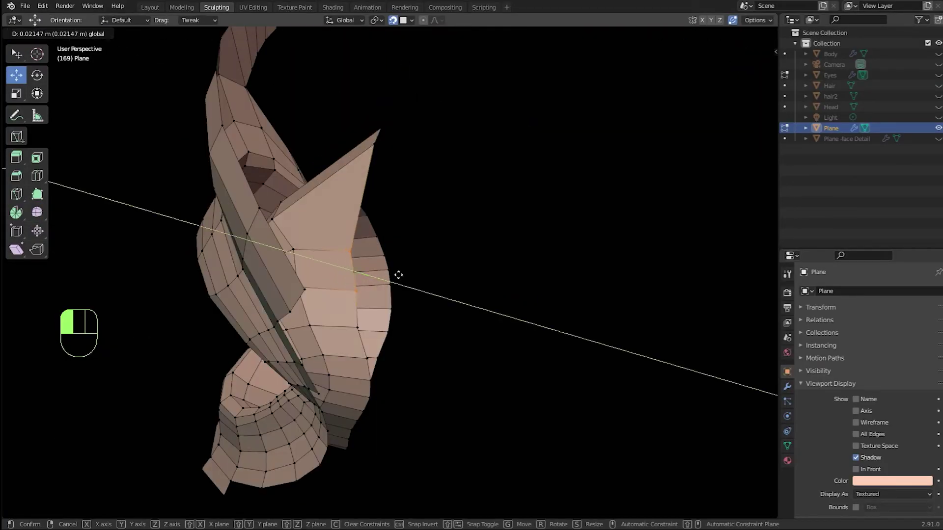
Step: Raise the eye socket's back-edge vertices along Z and smooth the socket's middle edge loop with smoothing 1.000
{"action": "key", "text": "z"}
{"action": "left_click_drag", "start_coordinate": [396, 273], "coordinate": [419, 225]}
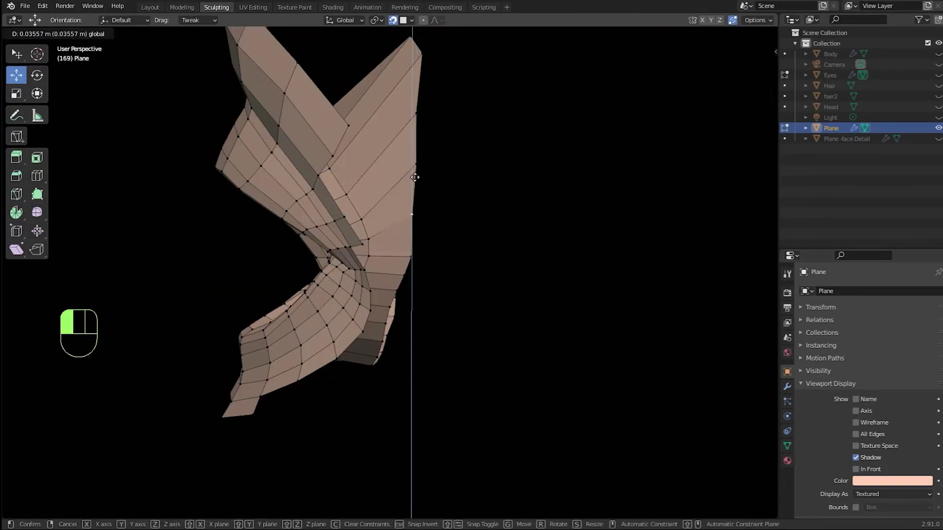
{"action": "right_click", "coordinate": [469, 358]}
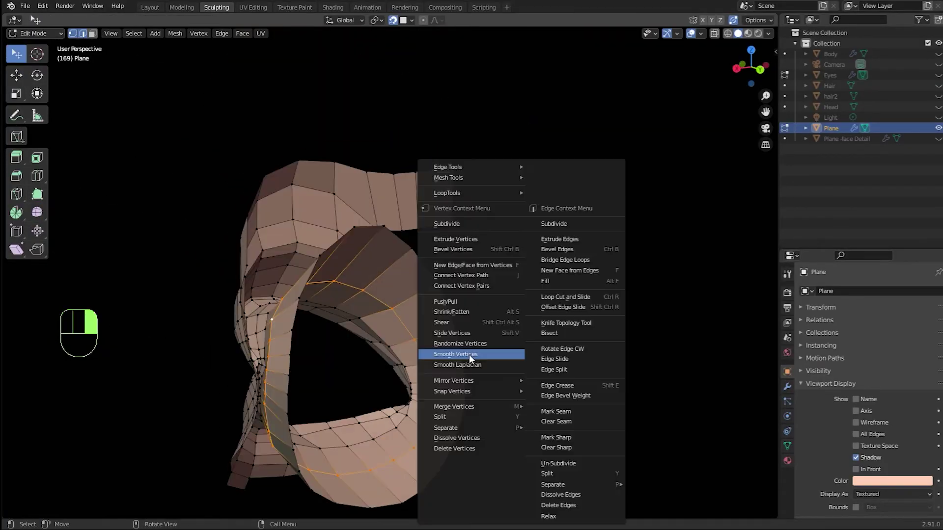
{"action": "left_click", "coordinate": [469, 358]}
{"action": "left_click_drag", "start_coordinate": [148, 460], "coordinate": [177, 466]}
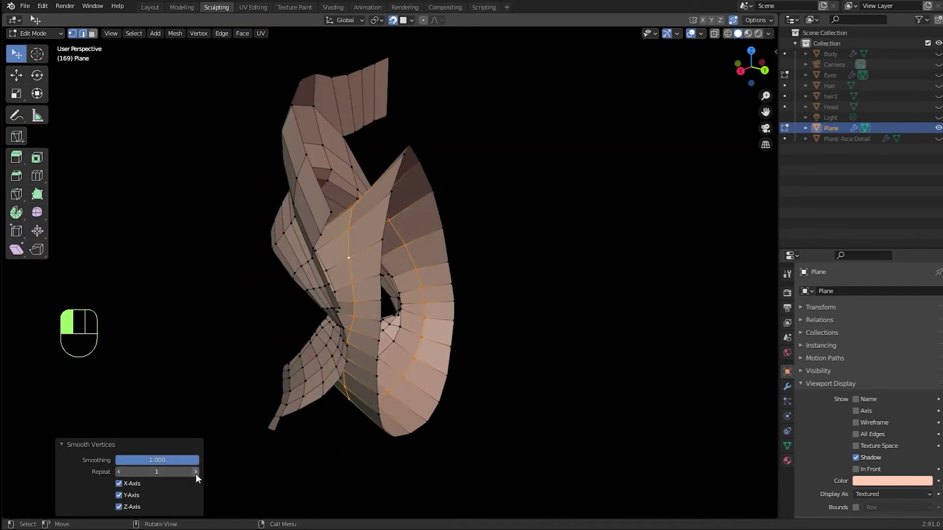
Step: Scale the eye socket's back edge loop by 1.036 along Z and smooth the socket vertices with the Y axis disabled
{"action": "key", "text": "s"}
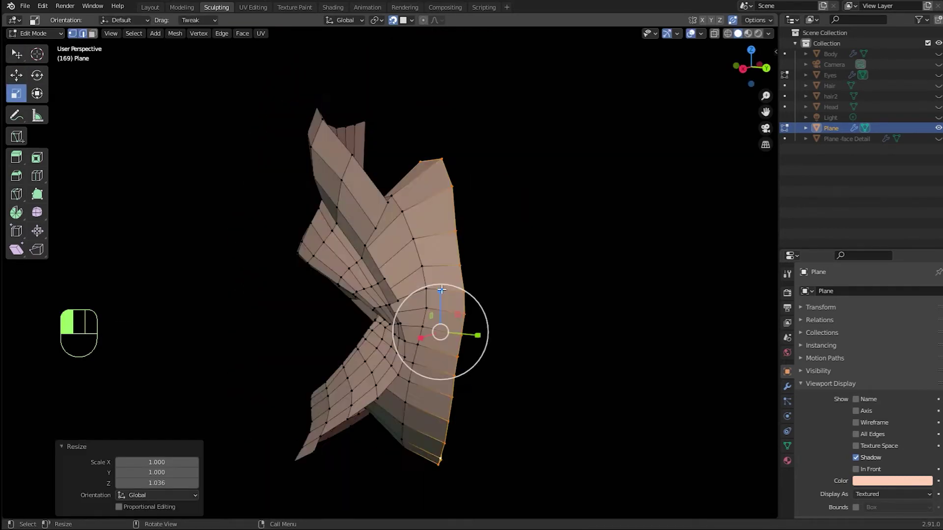
{"action": "right_click", "coordinate": [582, 301]}
{"action": "left_click", "coordinate": [563, 302]}
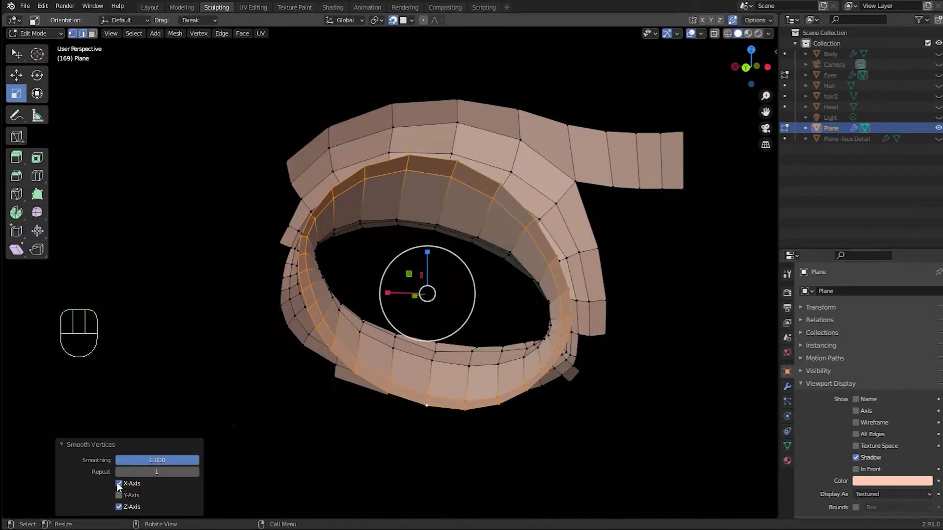
{"action": "middle_click_drag", "start_coordinate": [461, 314], "coordinate": [467, 343]}
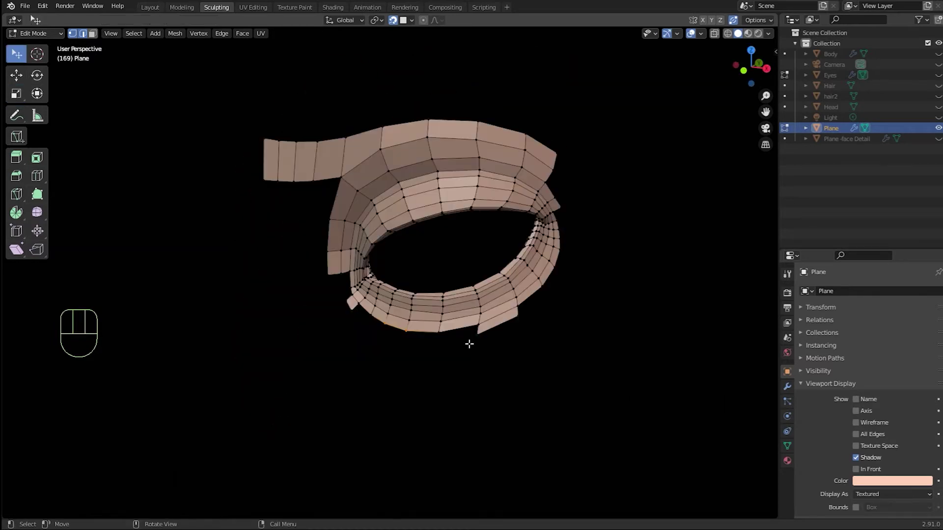
Step: Reveal the hidden mesh and extend the nostril's inner rim over the sculpt with extruded edges and filled quads
{"action": "key", "text": "alt+h"}
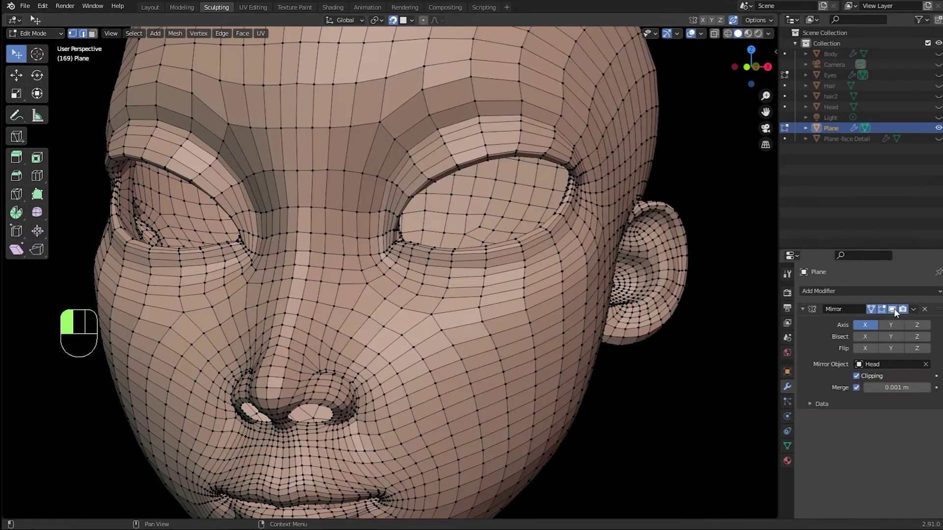
{"action": "left_click", "coordinate": [490, 253]}
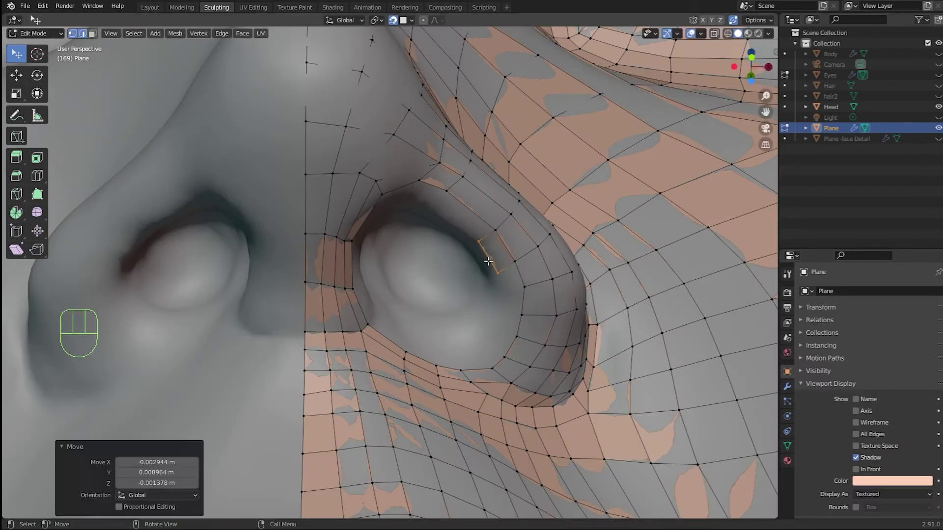
{"action": "key", "text": "e"}
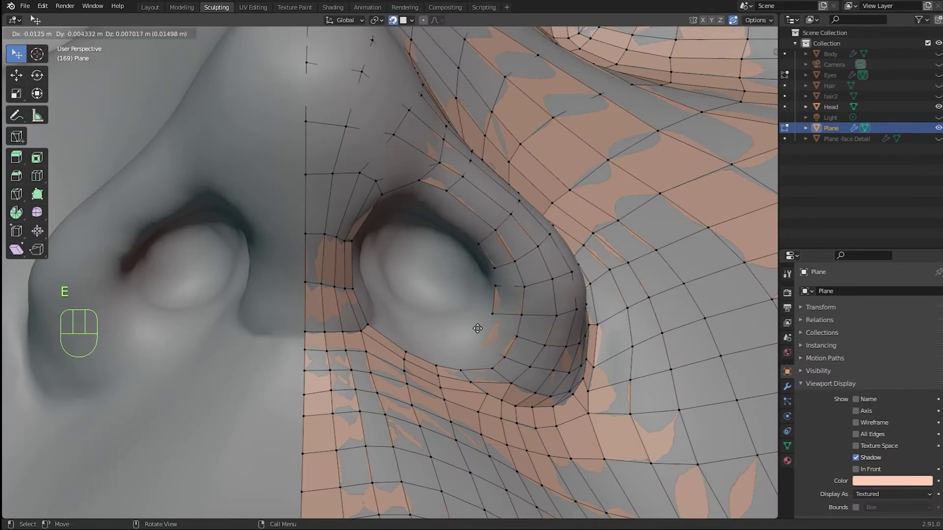
{"action": "key", "text": "f"}
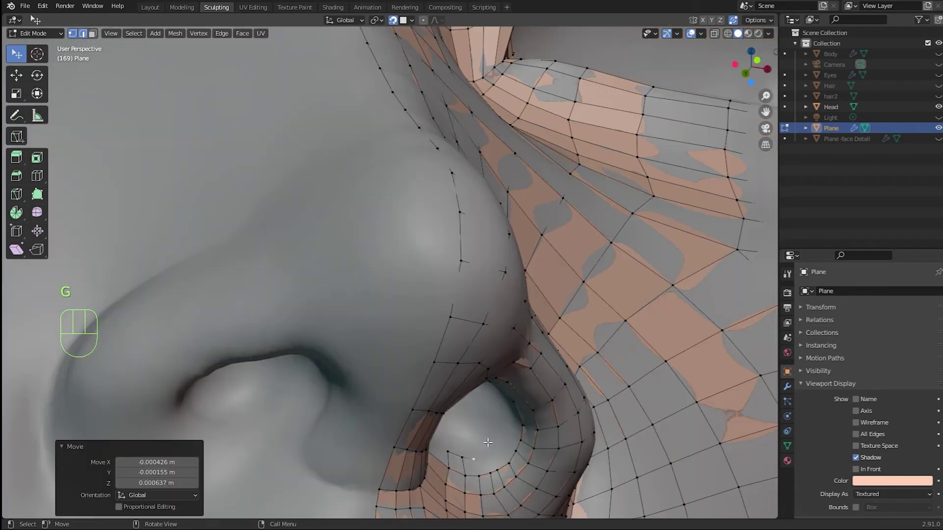
{"action": "key", "text": "e"}
{"action": "key", "text": "f"}
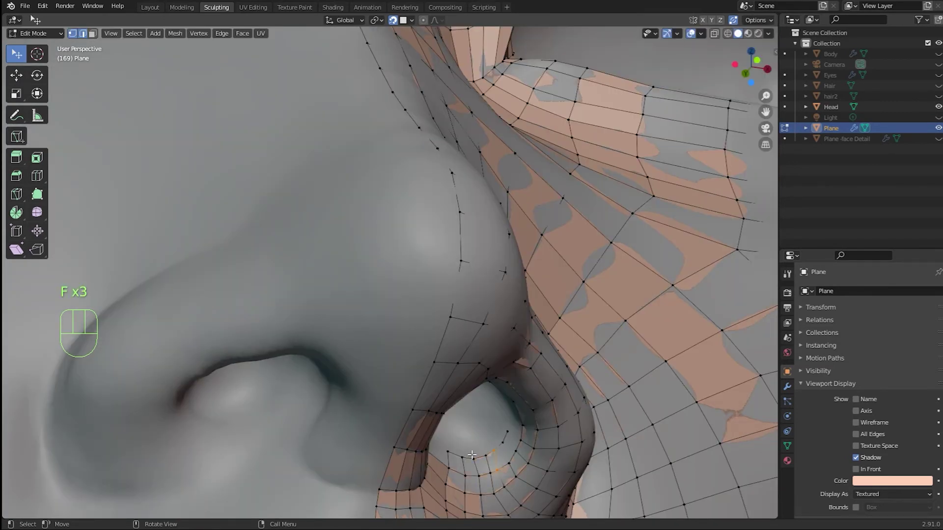
Step: Select the vertex rings around the nostril's inner rim and apply Smooth Vertices to them
{"action": "left_click_drag", "start_coordinate": [415, 301], "coordinate": [435, 356]}
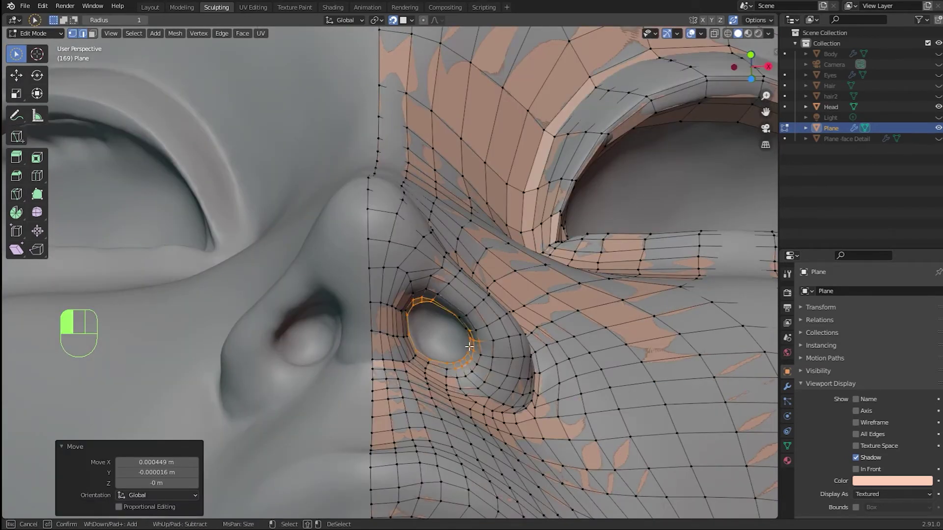
{"action": "middle_click_drag", "start_coordinate": [469, 347], "coordinate": [442, 439], "text": "shift"}
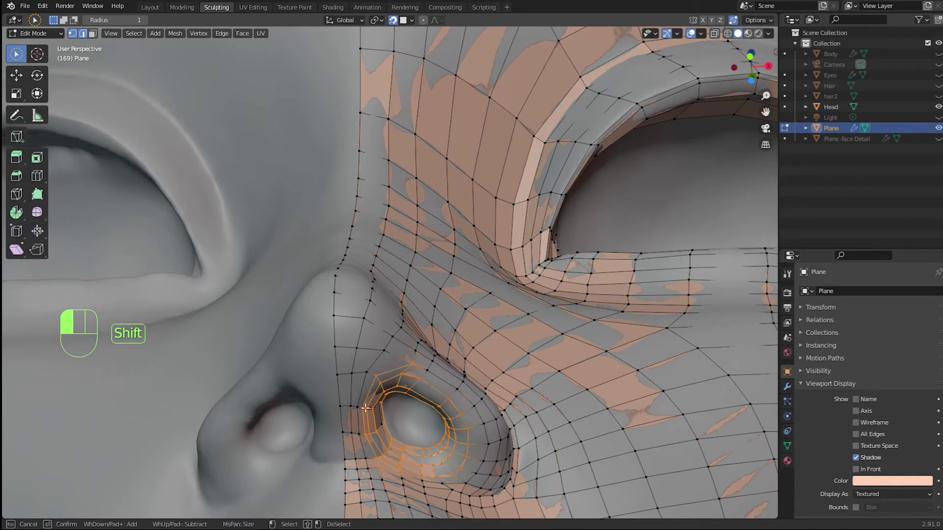
{"action": "right_click", "coordinate": [247, 360]}
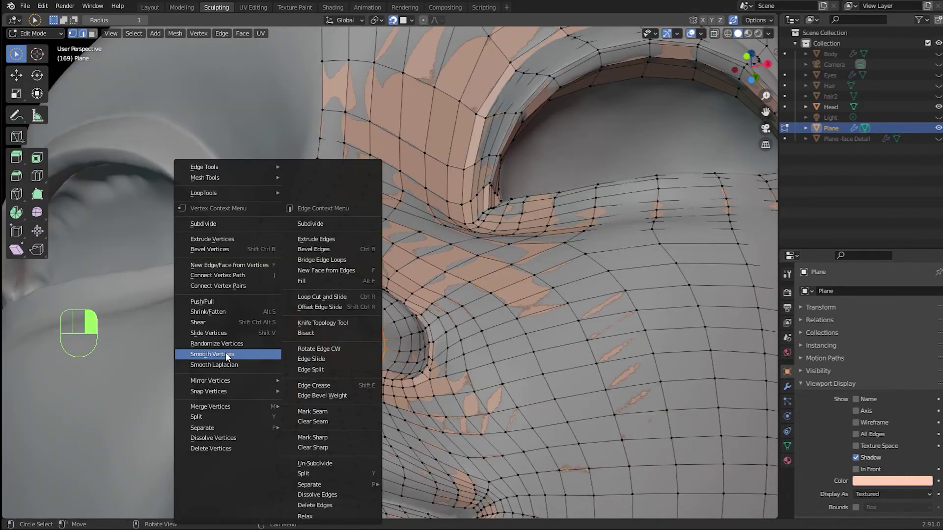
{"action": "left_click", "coordinate": [228, 355]}
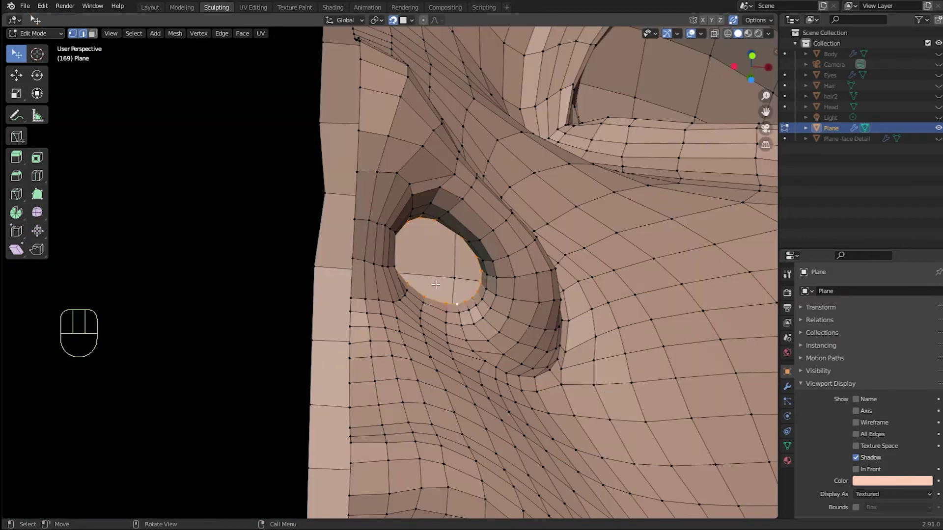
Step: Try to extrude the nostril's inner edge loop repeatedly back into the nose
{"action": "key", "text": "e"}
{"action": "left_click", "coordinate": [432, 277]}
{"action": "key", "text": "e"}
{"action": "left_click", "coordinate": [431, 274]}
{"action": "key", "text": "e"}
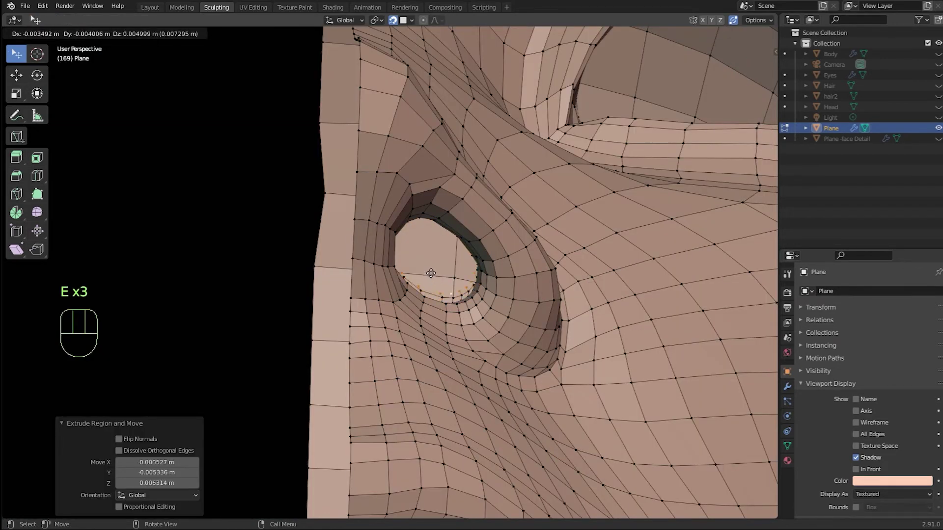
{"action": "left_click", "coordinate": [431, 278]}
{"action": "middle_click_drag", "start_coordinate": [431, 278], "coordinate": [499, 316]}
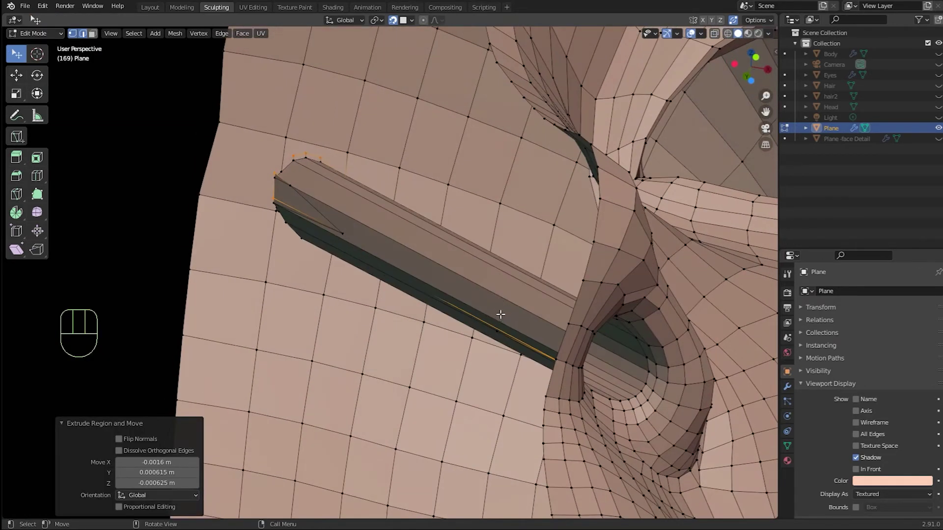
{"action": "key", "text": "ctrl+z"}
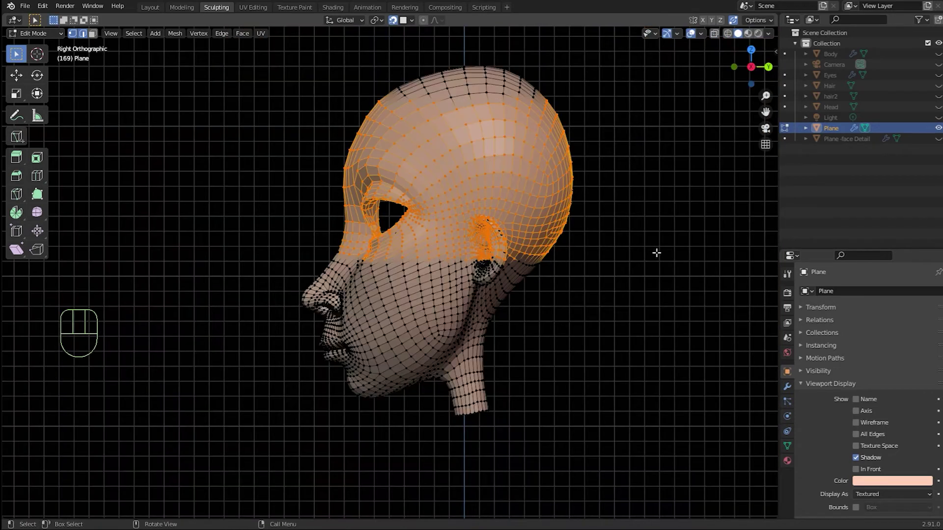
Step: Isolate the nose and mouth region by selecting the rest of the head mesh and hiding it
{"action": "left_click_drag", "start_coordinate": [358, 64], "coordinate": [604, 273], "text": "shift"}
{"action": "middle_click_drag", "start_coordinate": [604, 273], "coordinate": [505, 196]}
{"action": "left_click_drag", "start_coordinate": [505, 228], "coordinate": [555, 296], "text": "shift"}
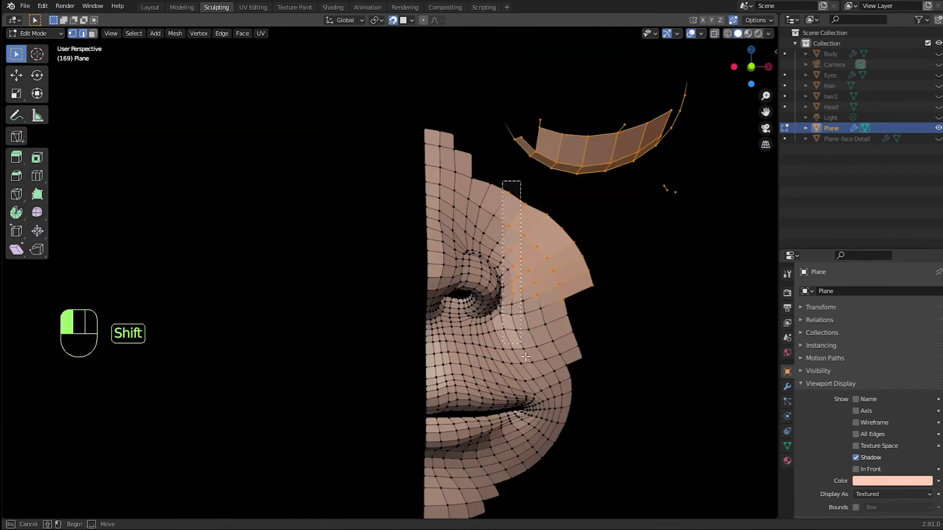
{"action": "left_click_drag", "start_coordinate": [526, 357], "coordinate": [525, 357], "text": "shift"}
{"action": "middle_click_drag", "start_coordinate": [525, 357], "coordinate": [464, 304]}
Step: Extrude the nostril's inner edge loop up into the nose and scale it to 0.790
{"action": "key", "text": "e"}
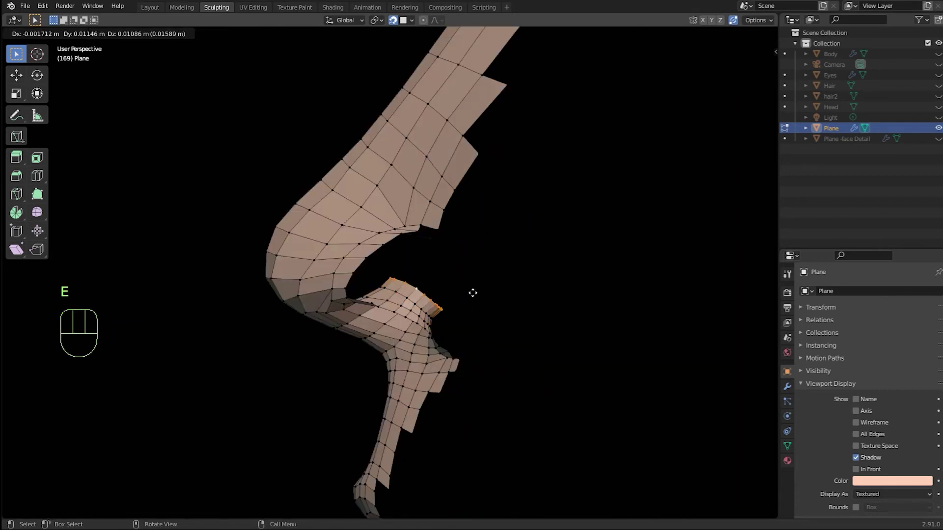
{"action": "left_click", "coordinate": [476, 289]}
{"action": "key", "text": "s"}
{"action": "left_click", "coordinate": [466, 293]}
{"action": "middle_click_drag", "start_coordinate": [467, 294], "coordinate": [596, 412]}
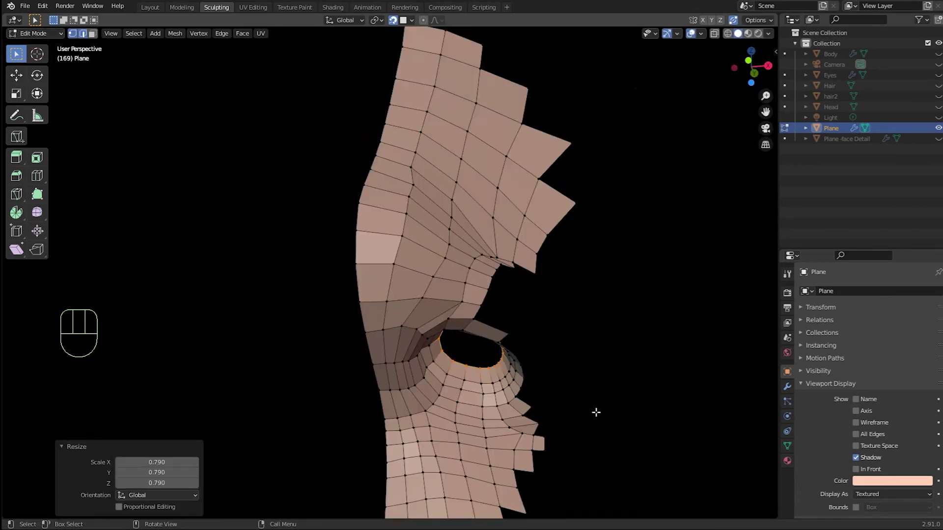
Step: Reveal the hidden mesh and close the nostril's inner hole with Grid Fill
{"action": "key", "text": "alt+h"}
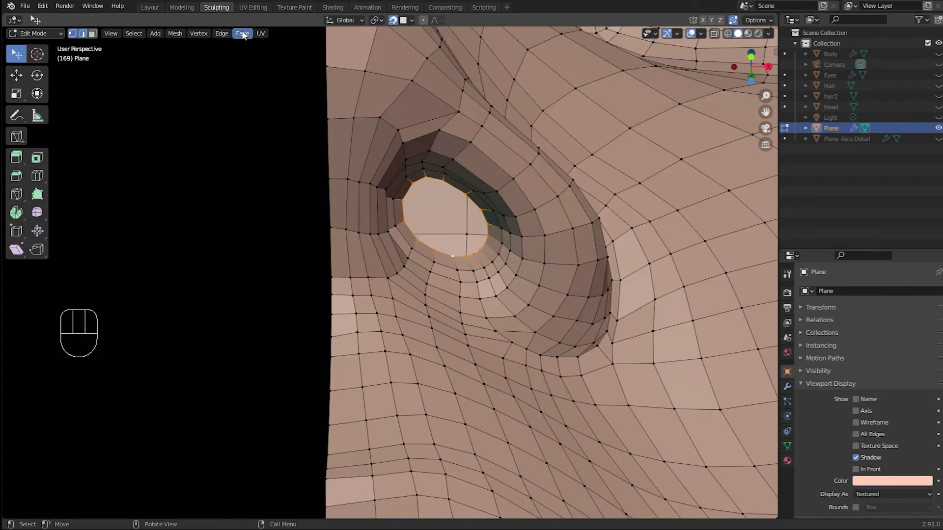
{"action": "left_click", "coordinate": [242, 33]}
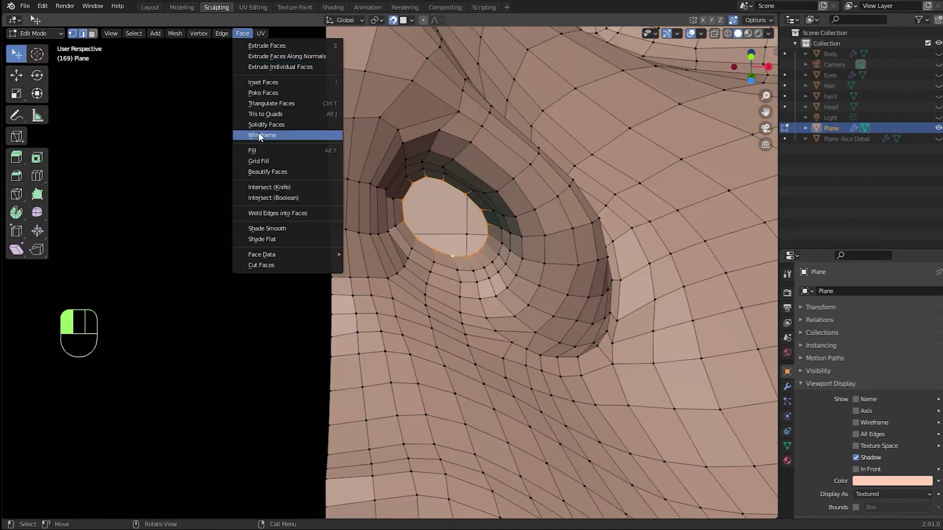
{"action": "left_click", "coordinate": [258, 160]}
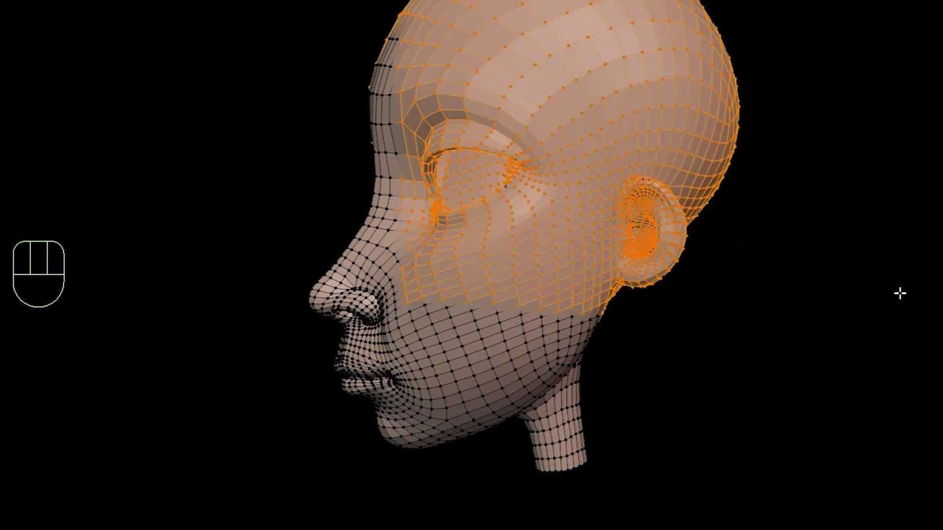
Step: Isolate the lips and surrounding mouth area by selecting the rest of the head mesh and hiding it
{"action": "middle_click_drag", "start_coordinate": [899, 293], "coordinate": [526, 240]}
{"action": "left_click_drag", "start_coordinate": [526, 240], "coordinate": [546, 369], "text": "shift"}
{"action": "middle_click_drag", "start_coordinate": [547, 369], "coordinate": [515, 343]}
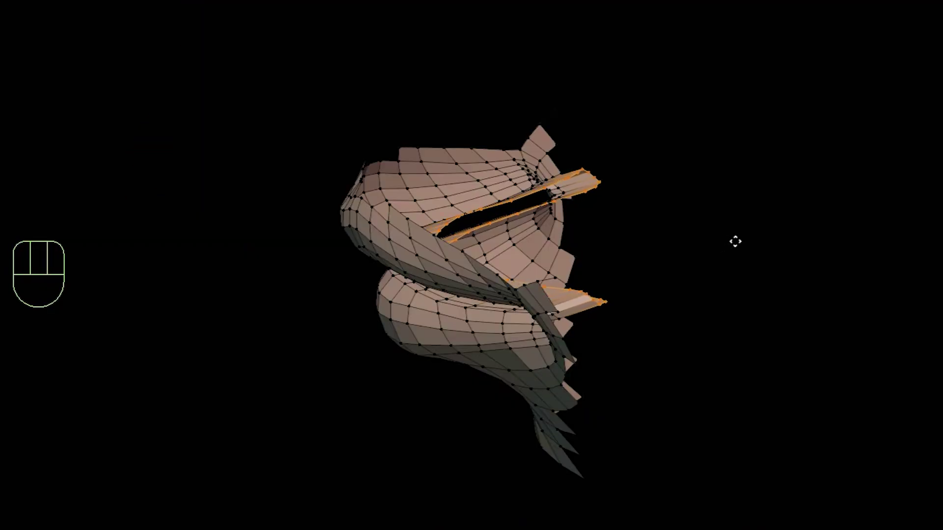
Step: Pull the lips' extruded inner edge vertices back and scale them to start the mouth cavity walls
{"action": "left_click", "coordinate": [736, 241]}
{"action": "key", "text": "g"}
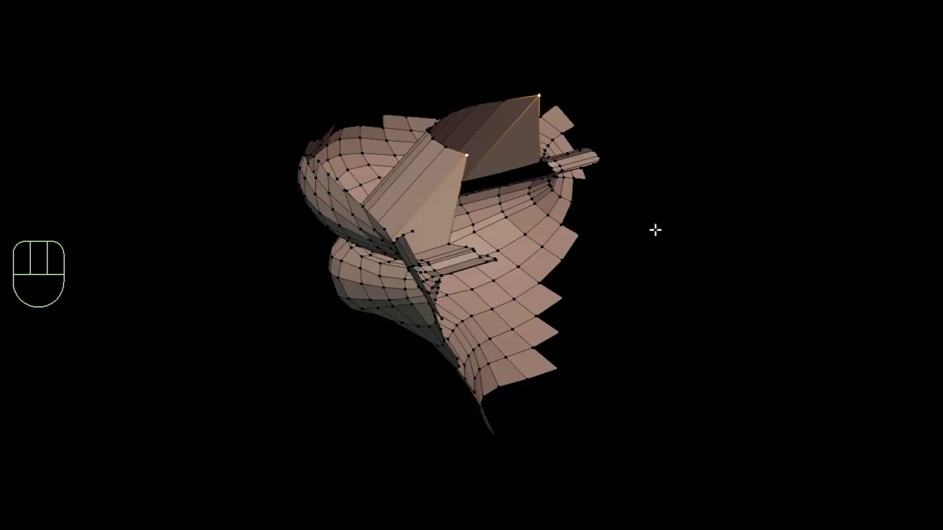
{"action": "middle_click_drag", "start_coordinate": [655, 229], "coordinate": [699, 371]}
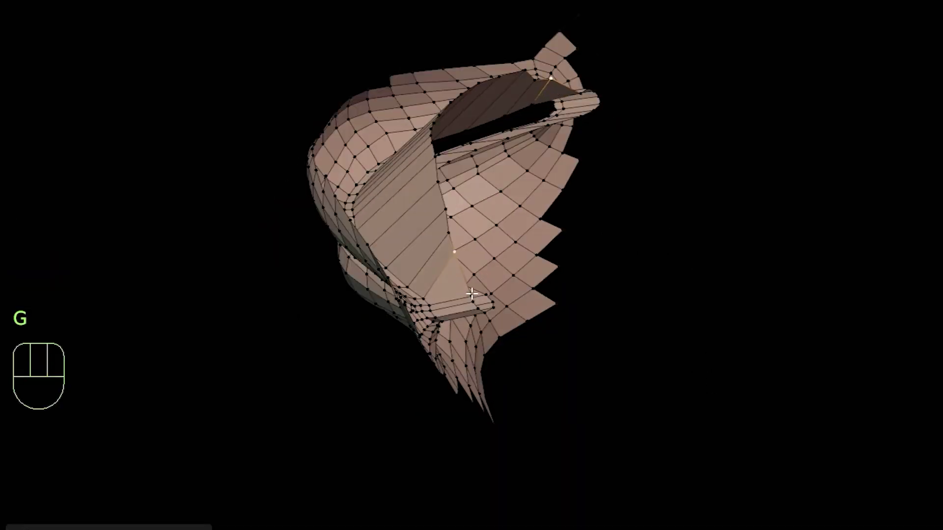
{"action": "middle_click_drag", "start_coordinate": [471, 293], "coordinate": [720, 305]}
{"action": "key", "text": "s"}
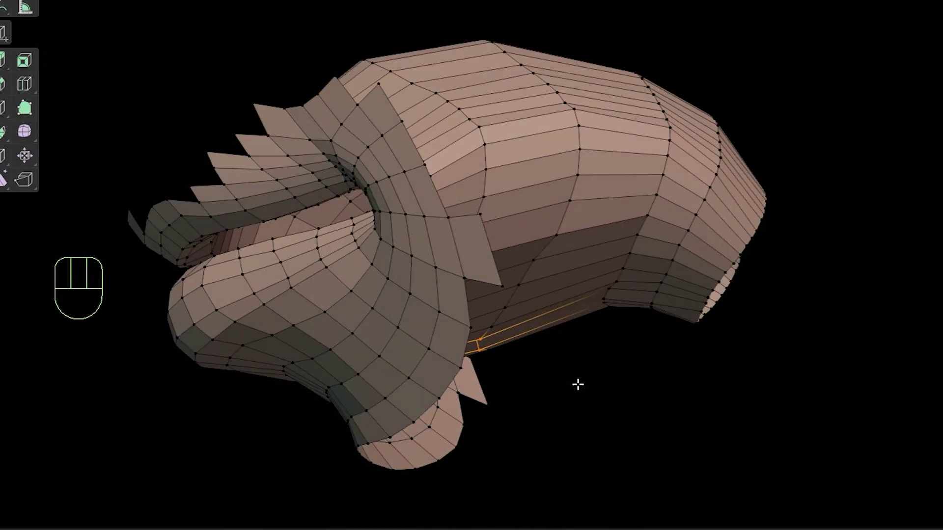
Step: Move the edges along the mouth cavity's lower side, and add and scale an edge loop around its front section
{"action": "middle_click_drag", "start_coordinate": [577, 383], "coordinate": [623, 423]}
{"action": "key", "text": "g"}
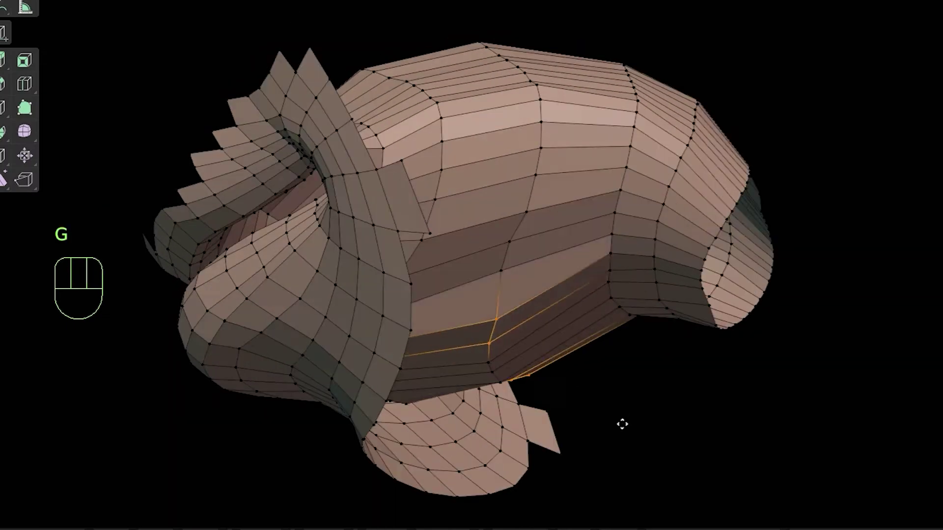
{"action": "key", "text": "g"}
{"action": "key", "text": "ctrl+r"}
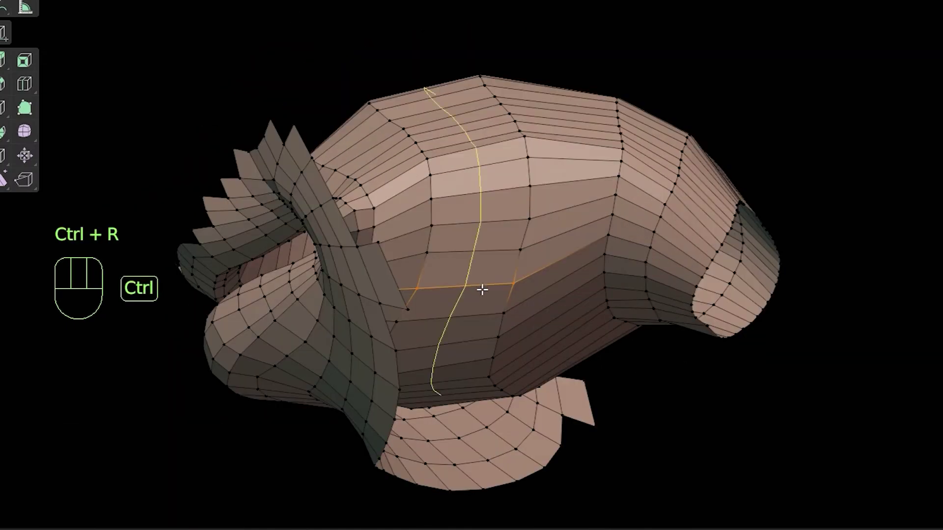
{"action": "left_click", "coordinate": [482, 289]}
{"action": "key", "text": "s"}
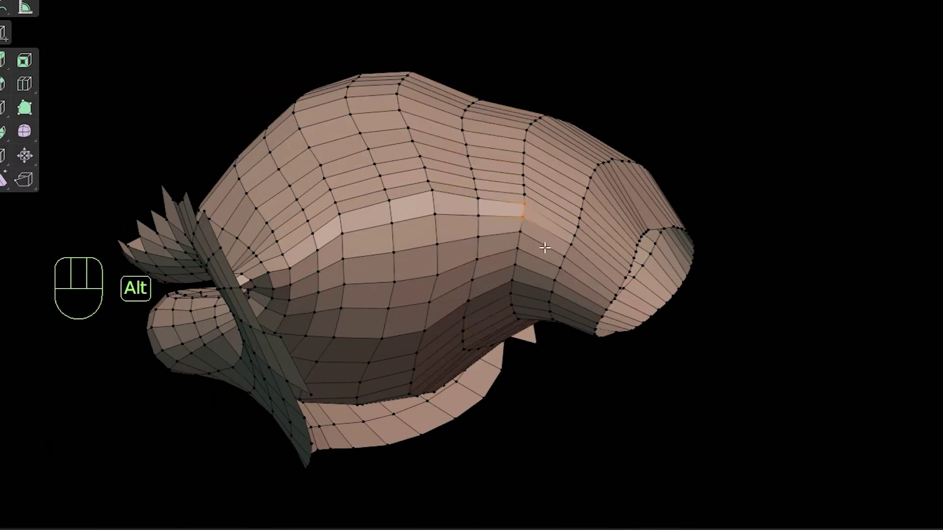
Step: Scale and rotate the mouth cavity's rear edge loops so the tube tapers toward the throat
{"action": "key", "text": "s"}
{"action": "left_click", "coordinate": [573, 345]}
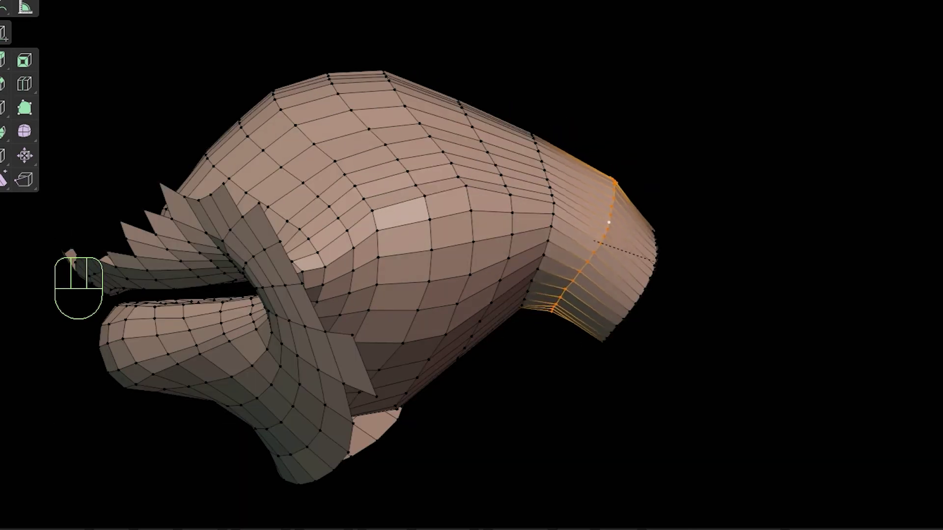
{"action": "key", "text": "r"}
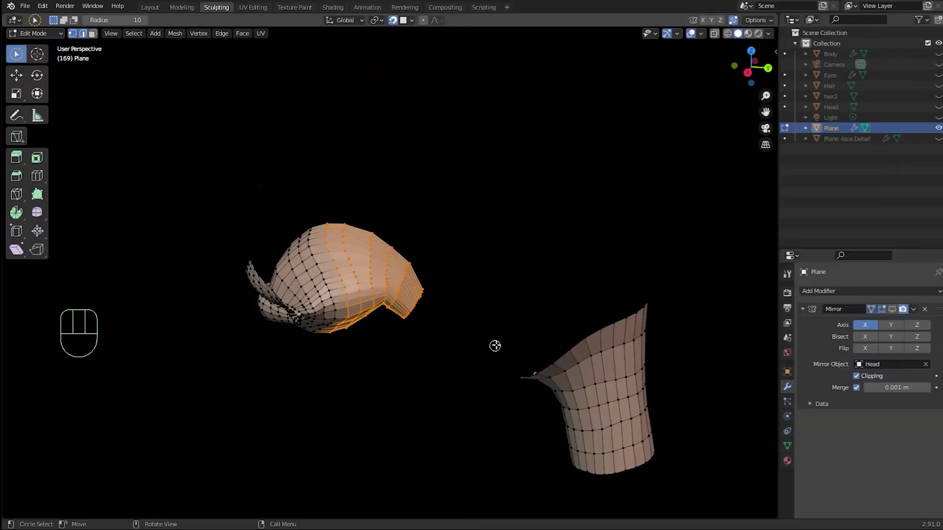
Step: Move the rear half of the mouth cavity farther back and divide the stretched section with six loop cuts
{"action": "key", "text": "g"}
{"action": "left_click", "coordinate": [673, 343]}
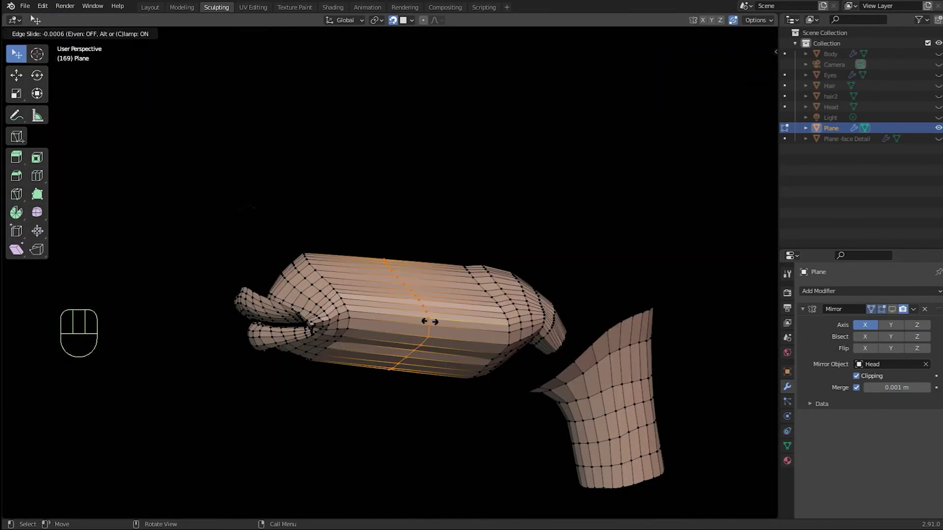
{"action": "left_click", "coordinate": [162, 448]}
{"action": "left_click", "coordinate": [172, 424]}
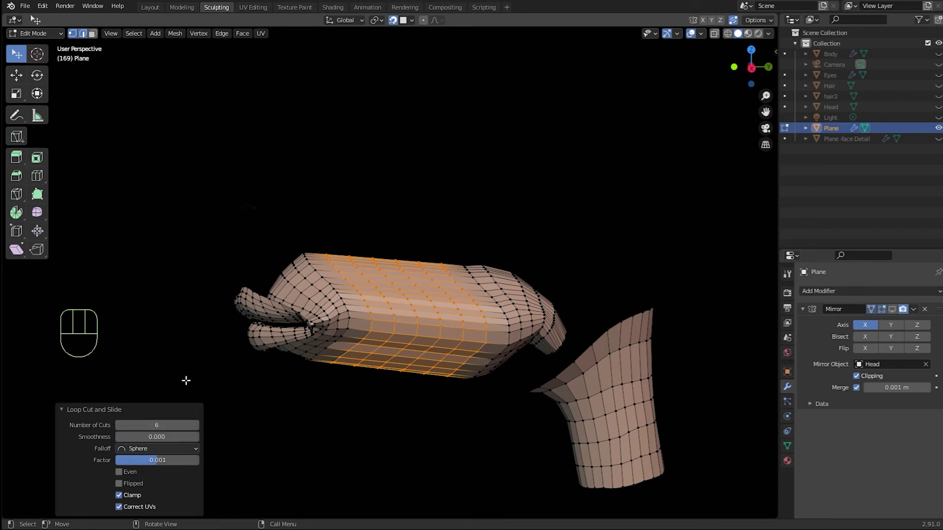
Step: Adjust the smoothness and falloff of the six new loop cuts so the cavity bulges outward
{"action": "left_click_drag", "start_coordinate": [183, 438], "coordinate": [249, 449]}
{"action": "left_click", "coordinate": [188, 450]}
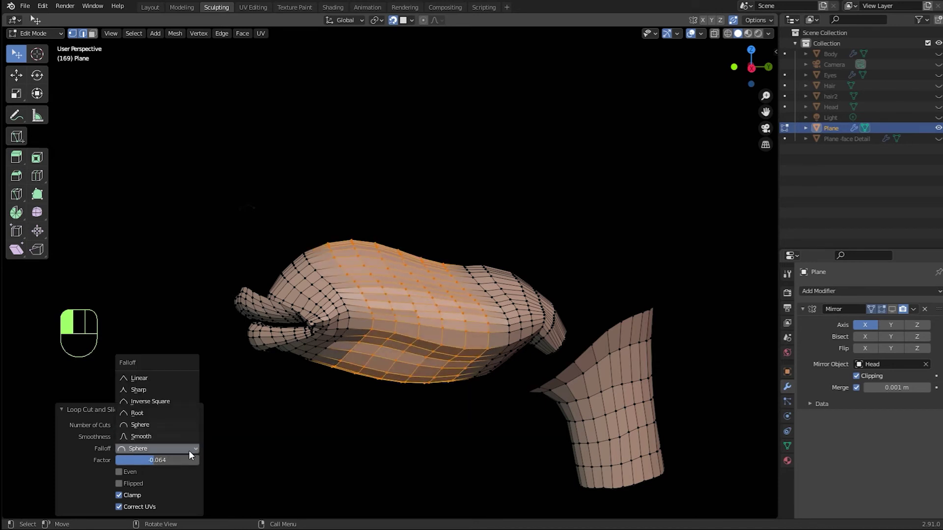
{"action": "left_click", "coordinate": [184, 425]}
{"action": "left_click", "coordinate": [196, 447]}
{"action": "left_click", "coordinate": [169, 436]}
{"action": "left_click", "coordinate": [152, 448]}
{"action": "left_click", "coordinate": [149, 436]}
Step: Scale individual edge loops around the middle of the mouth cavity to even out its profile
{"action": "left_click", "coordinate": [418, 343], "text": "alt"}
{"action": "key", "text": "s"}
{"action": "left_click", "coordinate": [413, 388]}
{"action": "left_click", "coordinate": [397, 343], "text": "alt"}
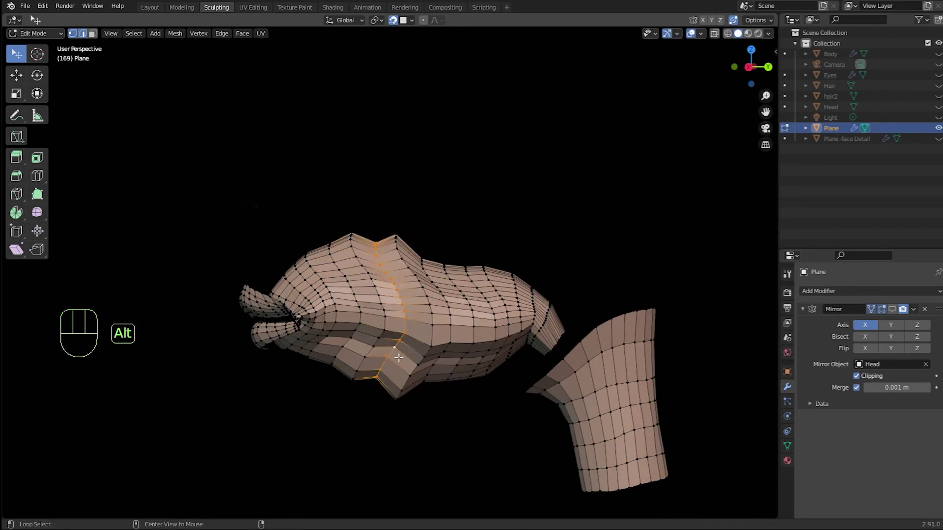
{"action": "key", "text": "s"}
{"action": "left_click", "coordinate": [459, 347], "text": "alt"}
{"action": "key", "text": "s"}
{"action": "left_click", "coordinate": [455, 388]}
Step: Scale and reposition two edge loops in the rear part of the mouth cavity to round out its underside
{"action": "left_click", "coordinate": [484, 361], "text": "alt"}
{"action": "key", "text": "s"}
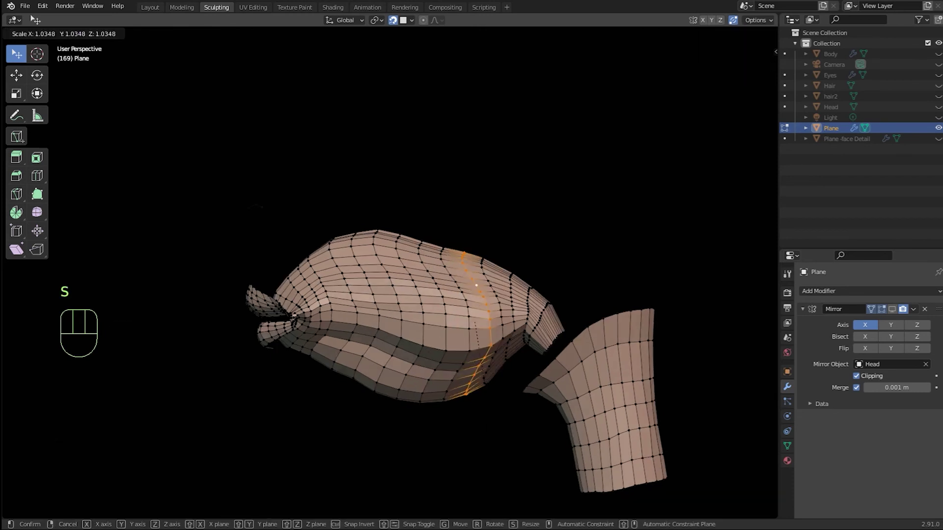
{"action": "left_click", "coordinate": [486, 417]}
{"action": "key", "text": "g"}
{"action": "left_click", "coordinate": [488, 435]}
{"action": "left_click", "coordinate": [462, 360], "text": "alt"}
{"action": "key", "text": "g"}
{"action": "left_click", "coordinate": [466, 431]}
{"action": "key", "text": "s"}
Step: Scale the cavity's middle edge loop by 1.073 and resize individual loops closer to the lips
{"action": "left_click", "coordinate": [446, 337], "text": "alt"}
{"action": "key", "text": "s"}
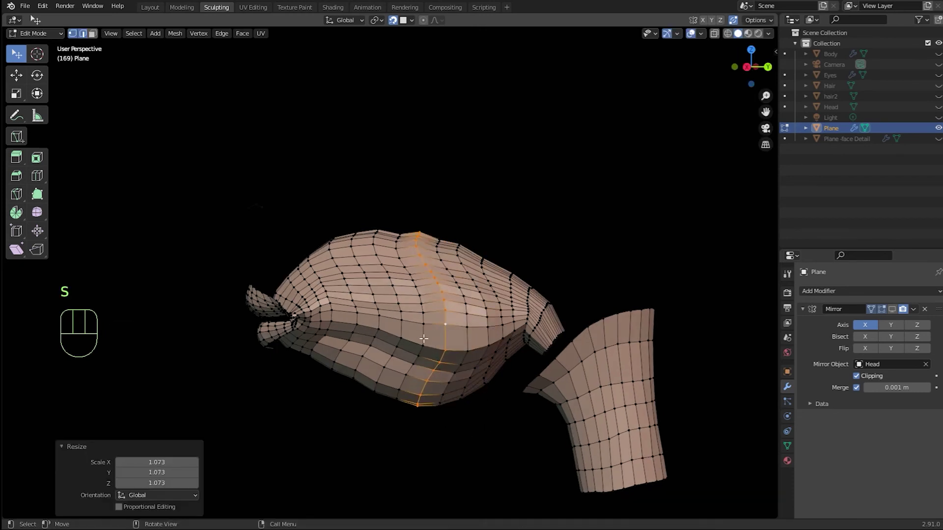
{"action": "left_click", "coordinate": [405, 376], "text": "alt"}
{"action": "key", "text": "s"}
{"action": "left_click", "coordinate": [354, 380], "text": "alt"}
{"action": "key", "text": "s"}
Step: Select the whole mouth cavity and apply Smooth Vertices with smoothing 0.116 and 15 repeats
{"action": "key", "text": "c"}
{"action": "left_click", "coordinate": [309, 300]}
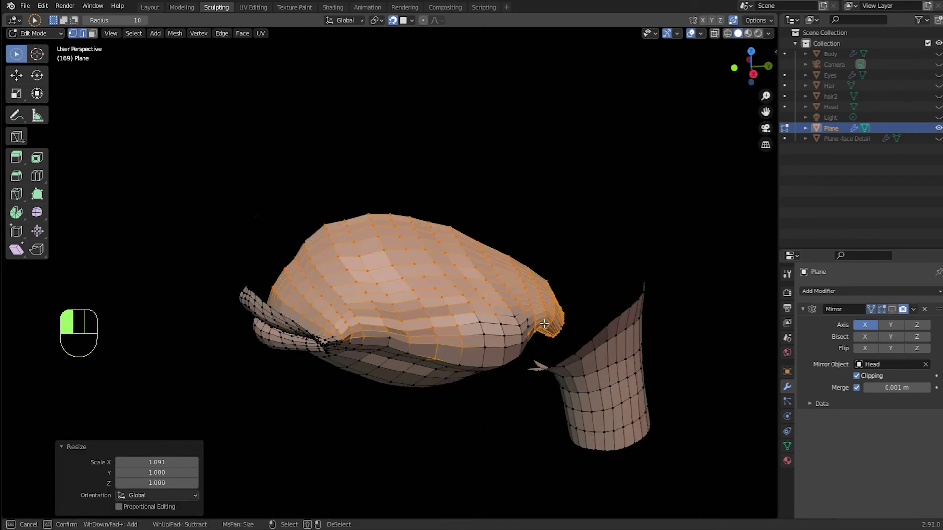
{"action": "middle_click_drag", "start_coordinate": [544, 323], "coordinate": [512, 224]}
{"action": "right_click", "coordinate": [422, 355]}
{"action": "left_click", "coordinate": [422, 355]}
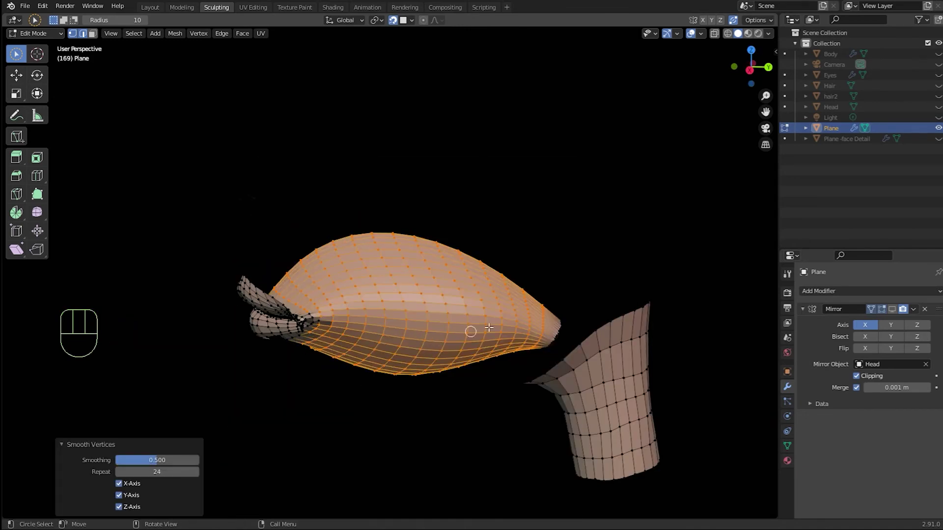
{"action": "left_click_drag", "start_coordinate": [148, 460], "coordinate": [126, 460]}
Step: Reveal the hidden parts of the head mesh
{"action": "key", "text": "c"}
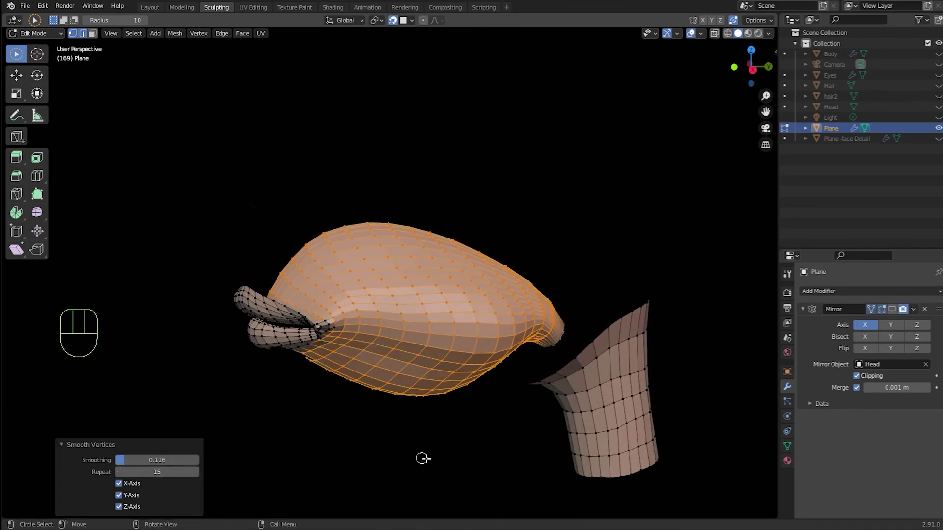
{"action": "left_click", "coordinate": [434, 470]}
{"action": "middle_click_drag", "start_coordinate": [434, 470], "coordinate": [508, 442]}
{"action": "key", "text": "alt+h"}
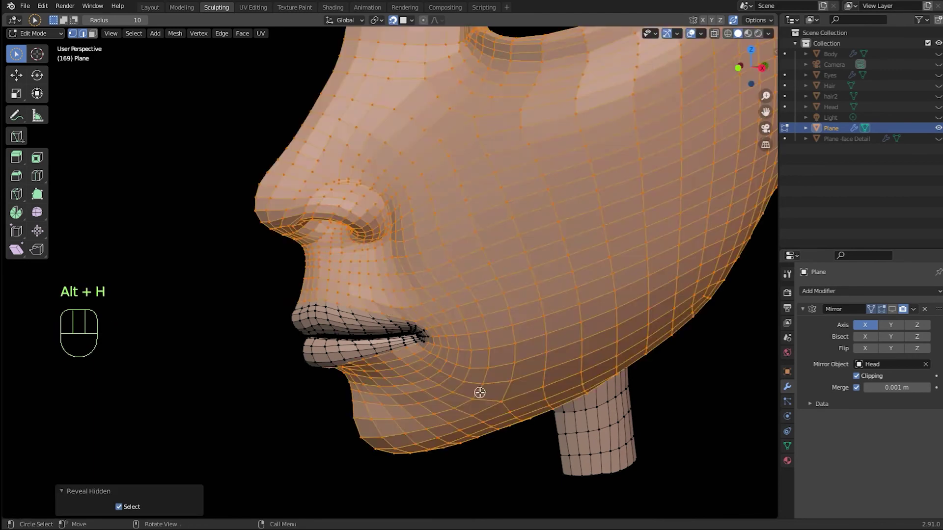
Step: Select the skin area just below the lower lip and apply Smooth Vertices, adjusting the smoothing strength
{"action": "middle_click_drag", "start_coordinate": [480, 393], "coordinate": [530, 358]}
{"action": "left_click_drag", "start_coordinate": [353, 290], "coordinate": [482, 303]}
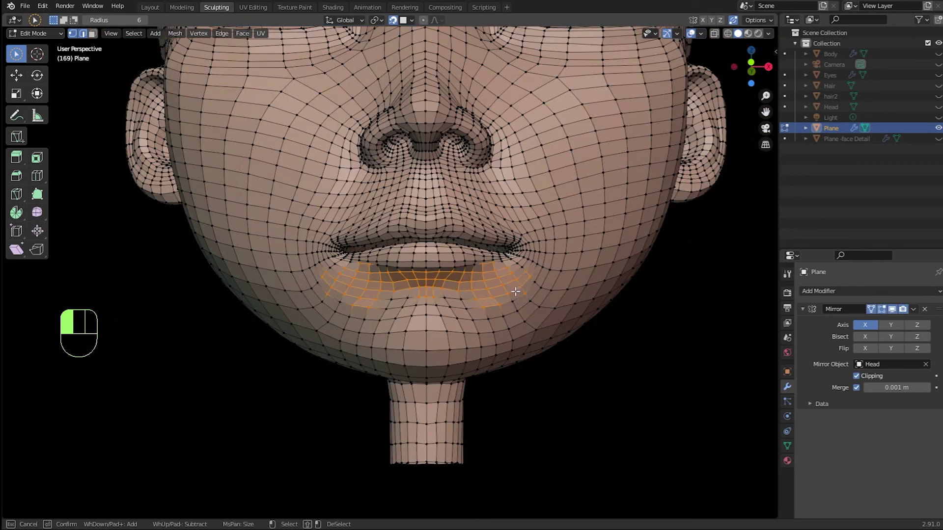
{"action": "right_click", "coordinate": [535, 353]}
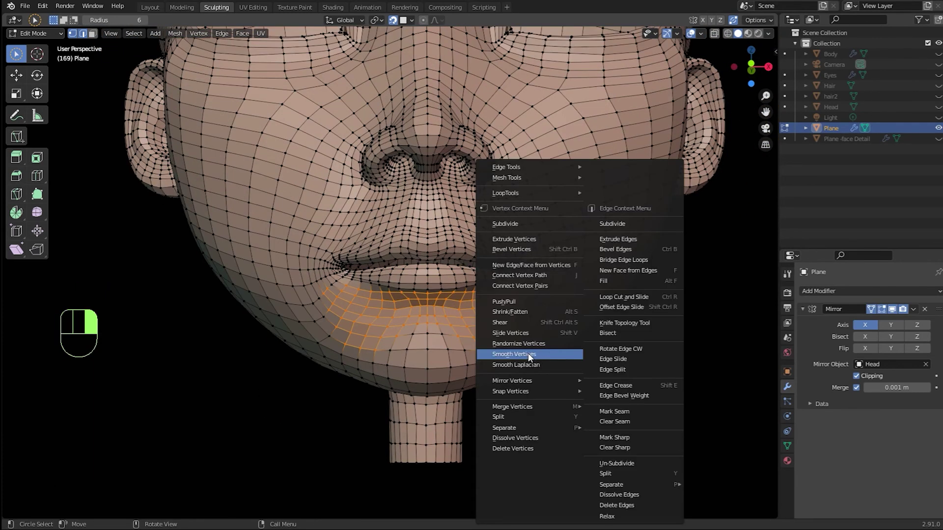
{"action": "left_click", "coordinate": [528, 353]}
{"action": "left_click_drag", "start_coordinate": [159, 460], "coordinate": [177, 462]}
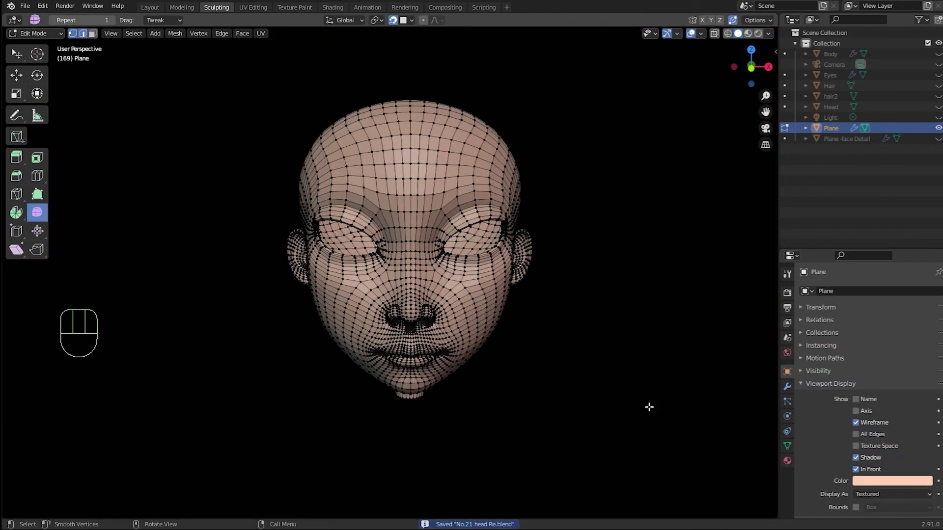
{"action": "middle_click_drag", "start_coordinate": [649, 407], "coordinate": [602, 371]}
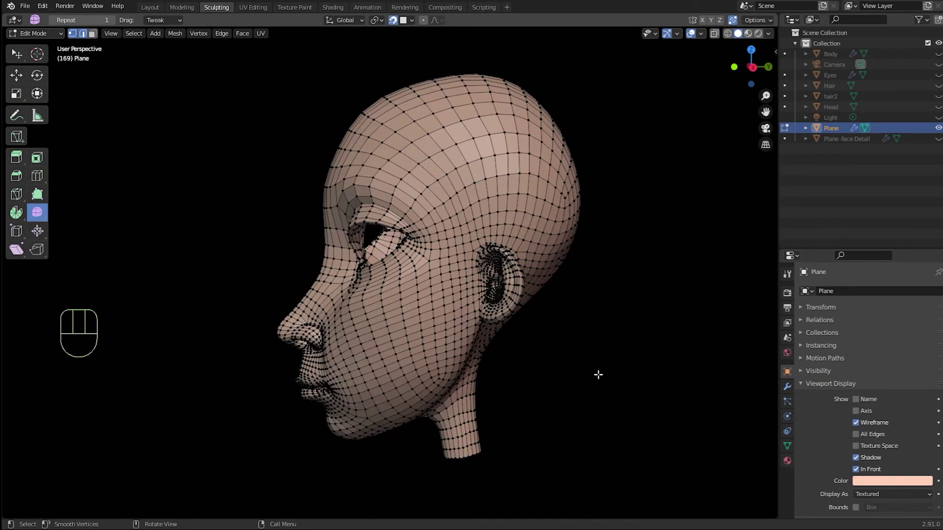